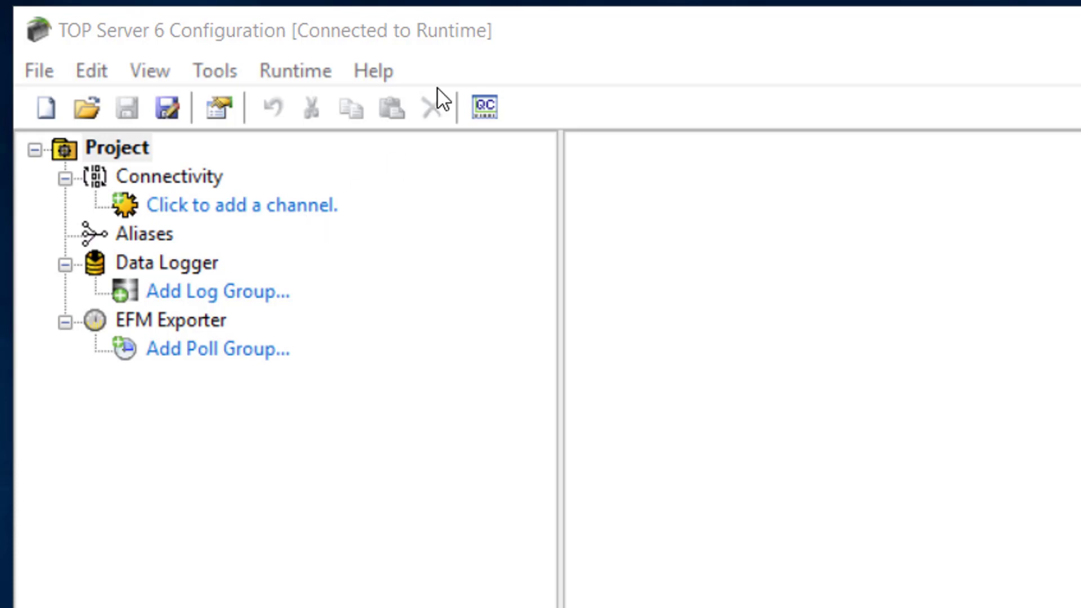
- Open the support information and browse the list of installed component versions
click(370, 70)
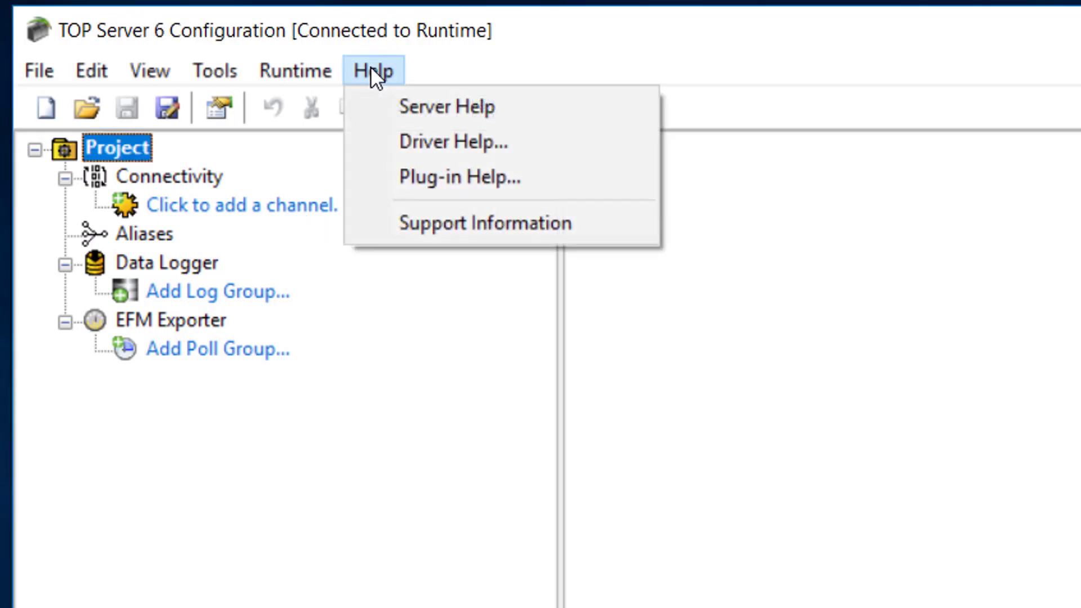
click(439, 223)
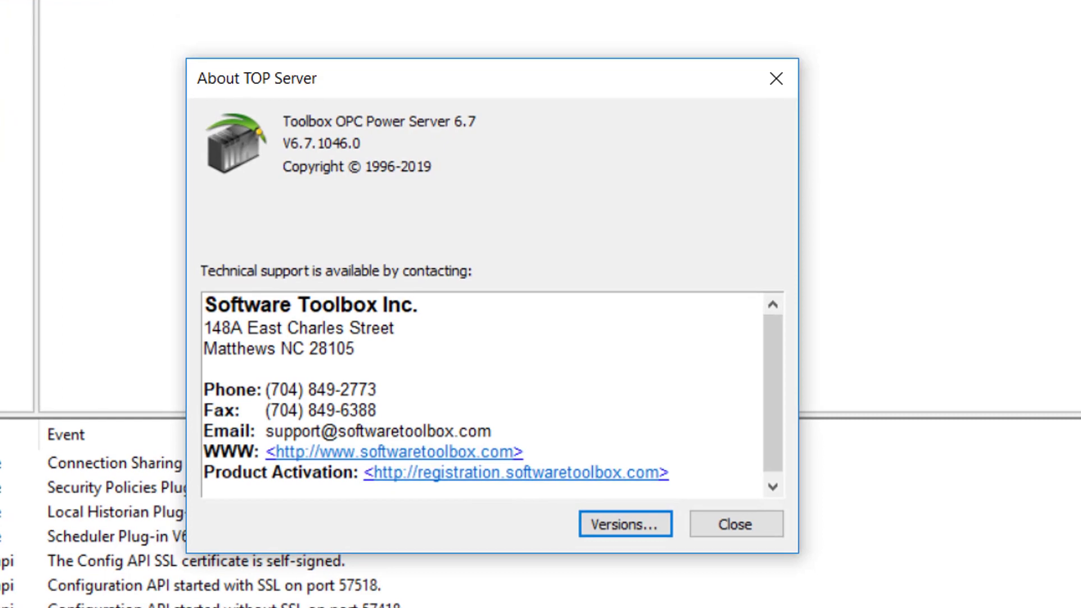
click(624, 526)
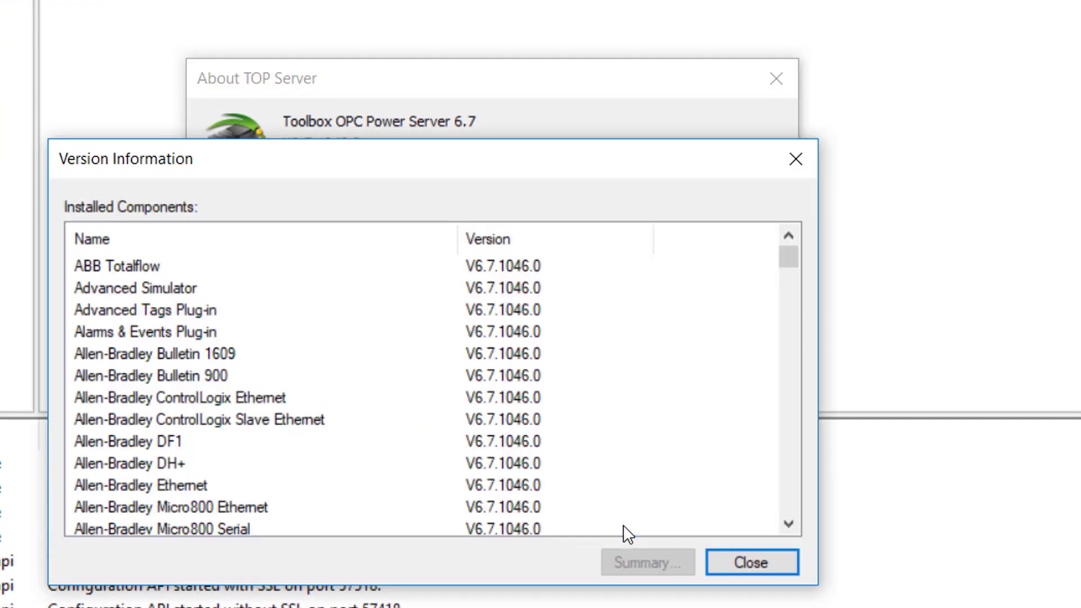
drag(793, 253, 799, 406)
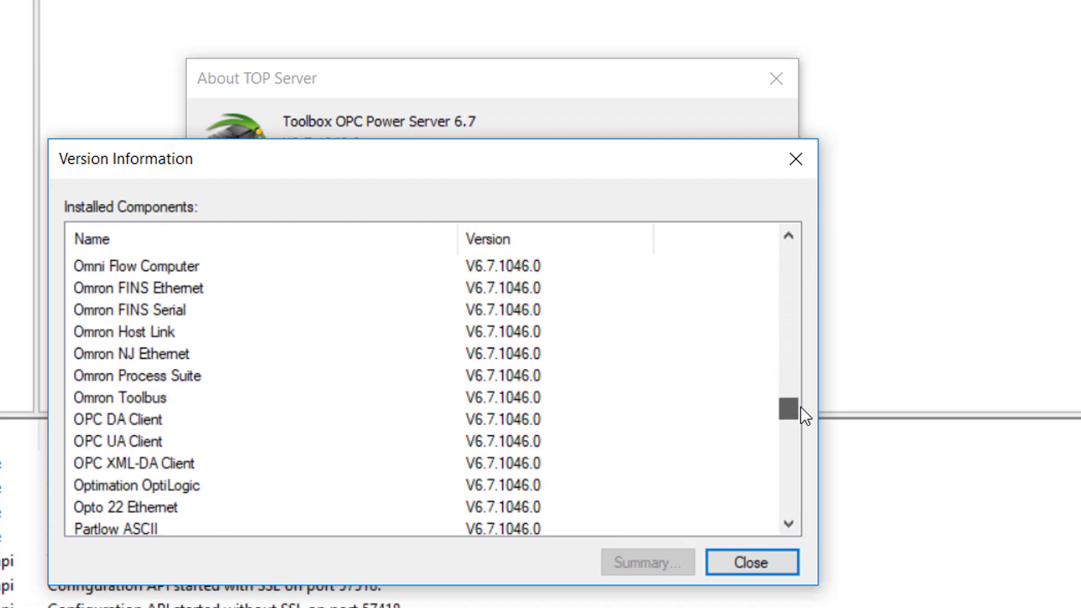
- View the Omron NJ Ethernet driver summary, then close the version information dialogs
double_click(135, 354)
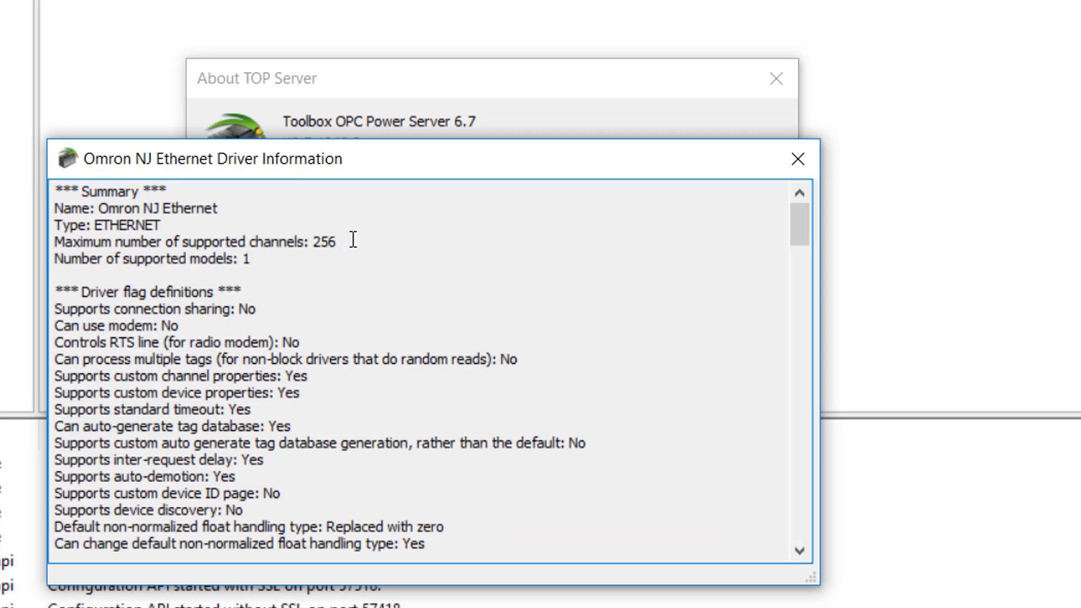
click(799, 159)
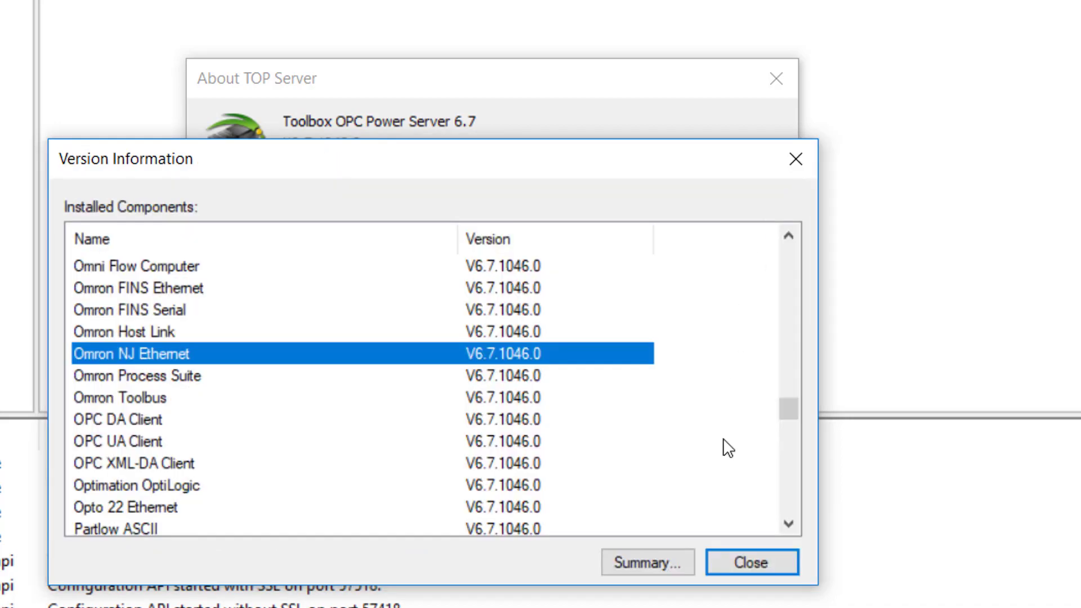
click(731, 560)
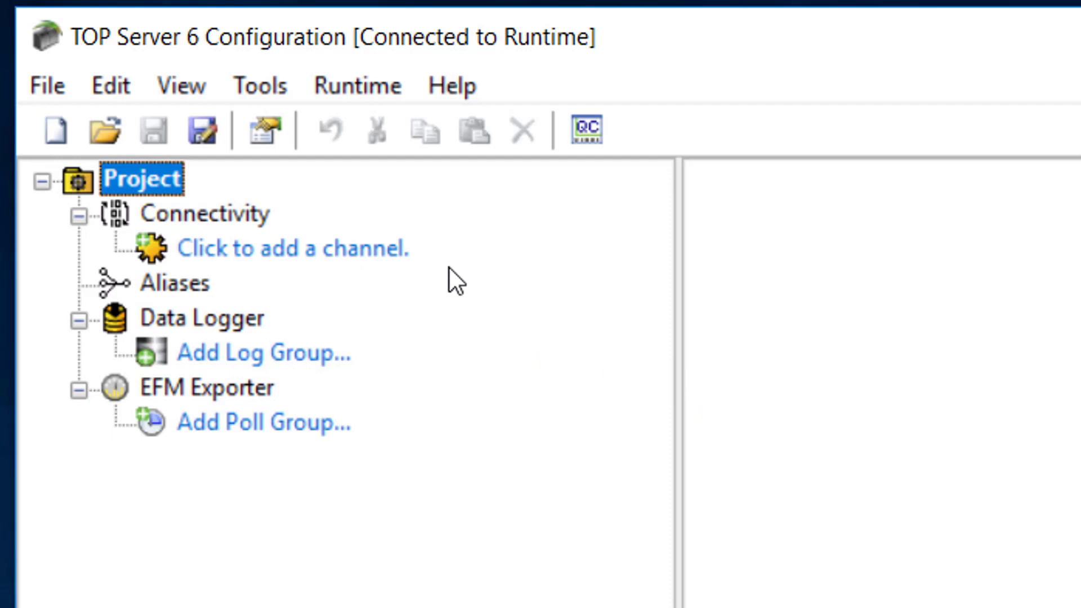
- Start adding a new channel and select the Omron NJ Ethernet driver as its type
click(310, 248)
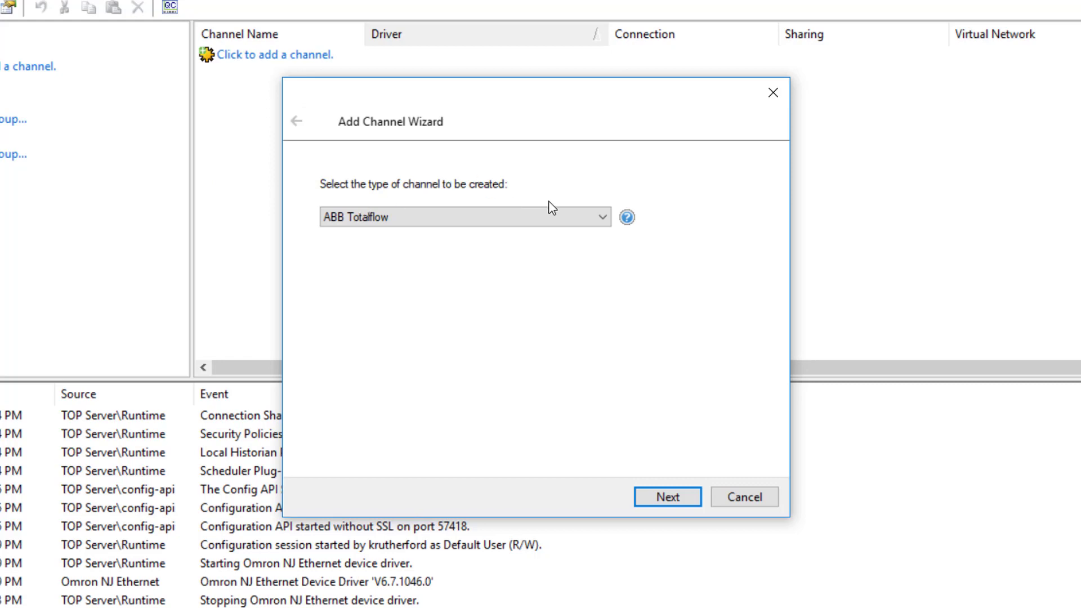
click(602, 217)
drag(604, 268, 591, 372)
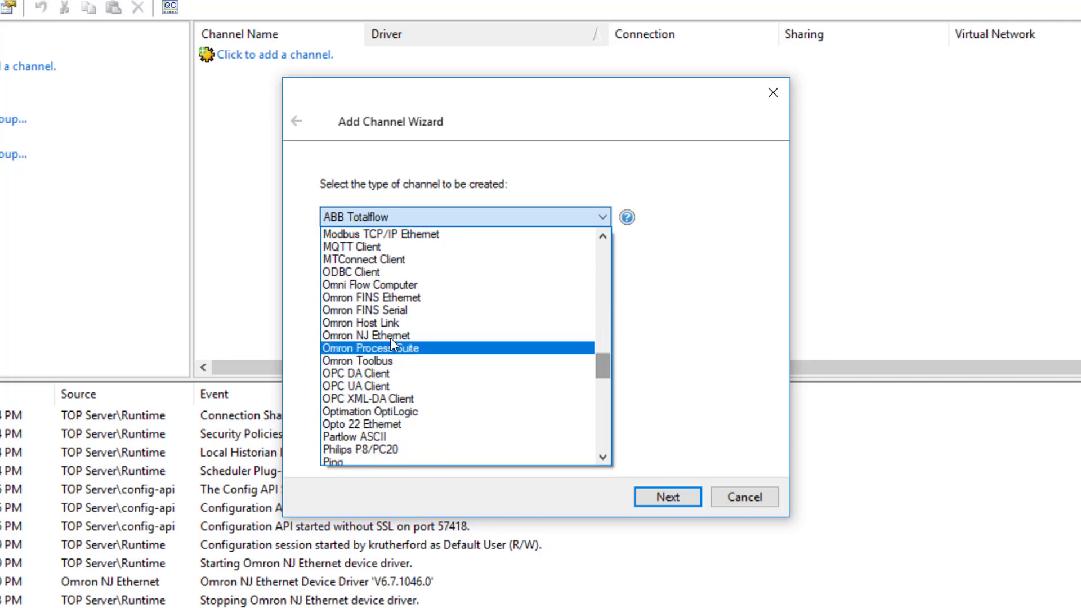
click(390, 347)
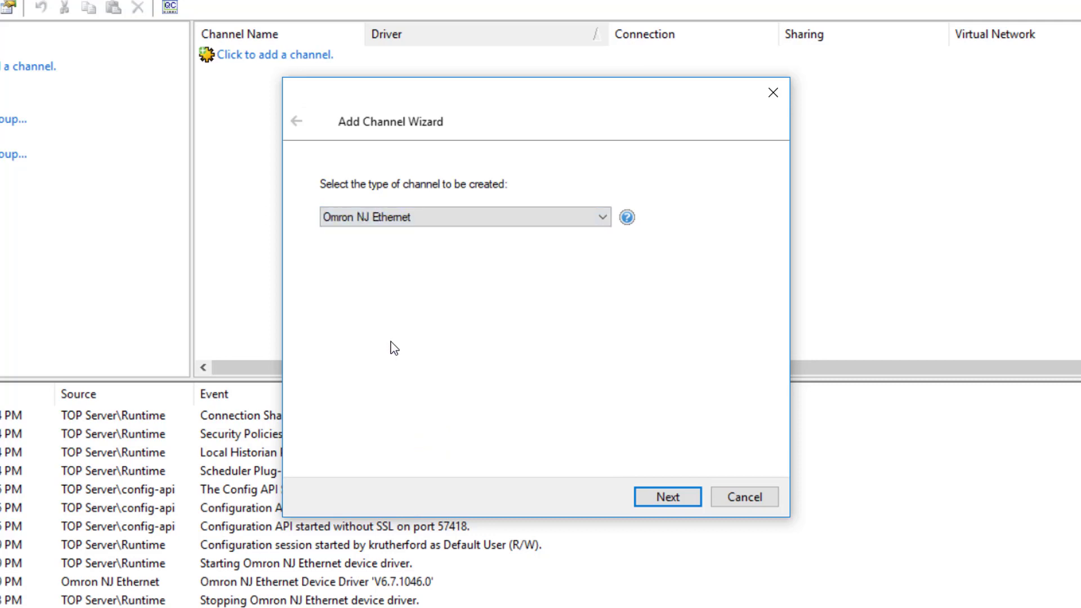
click(667, 498)
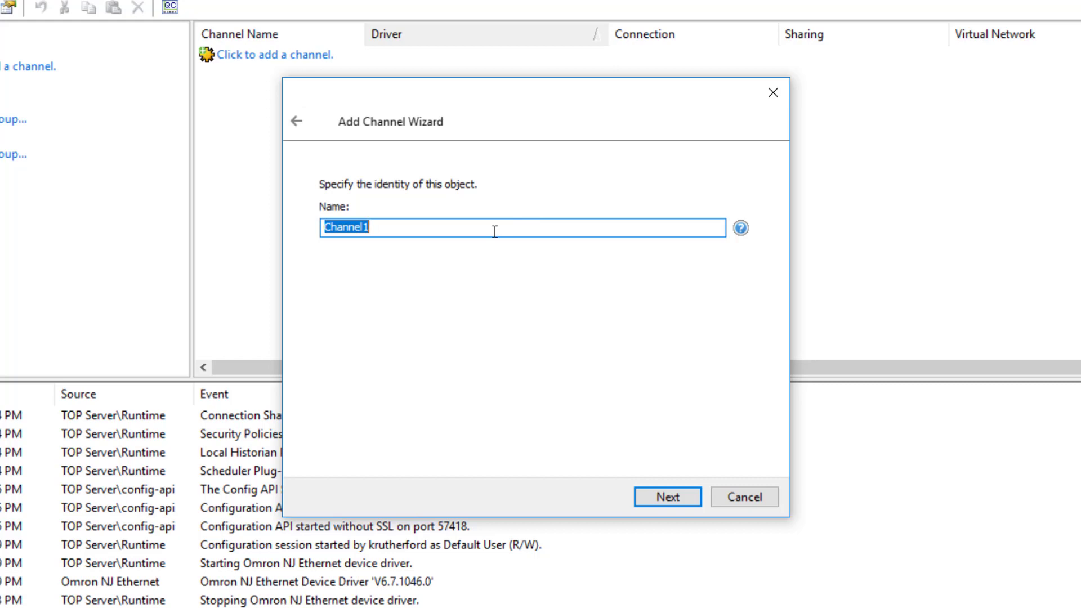
- Name the channel NJEthernet and keep the default network adapter
text(NJEthernet)
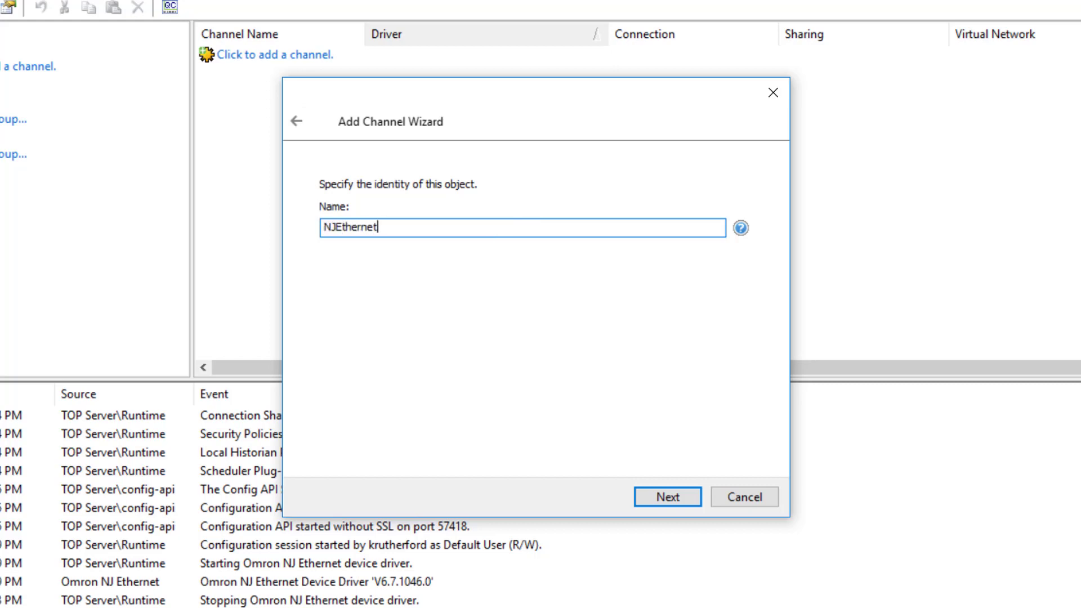
click(676, 498)
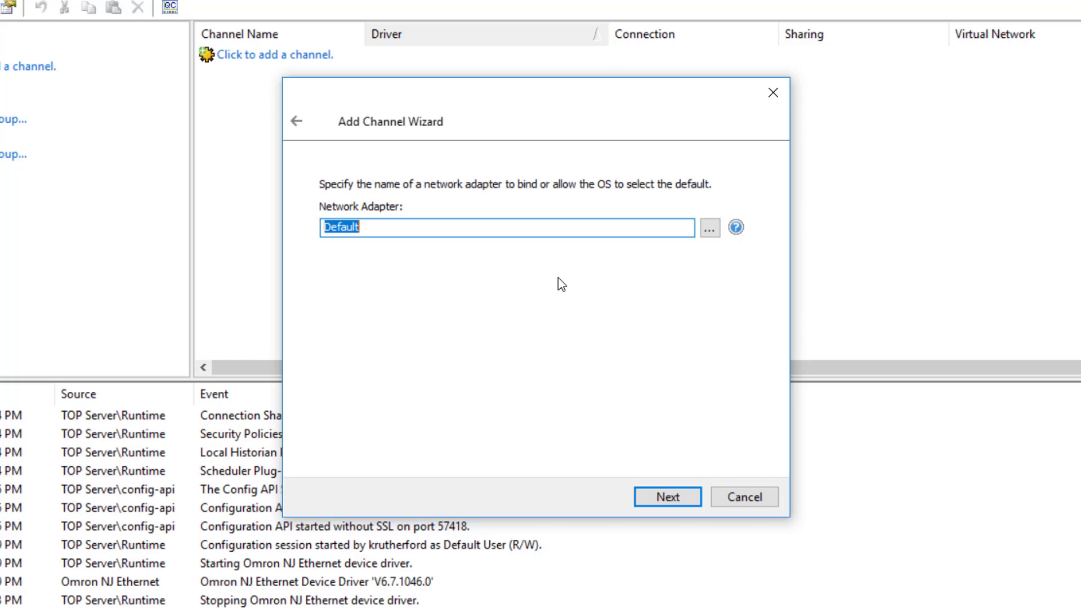
click(672, 501)
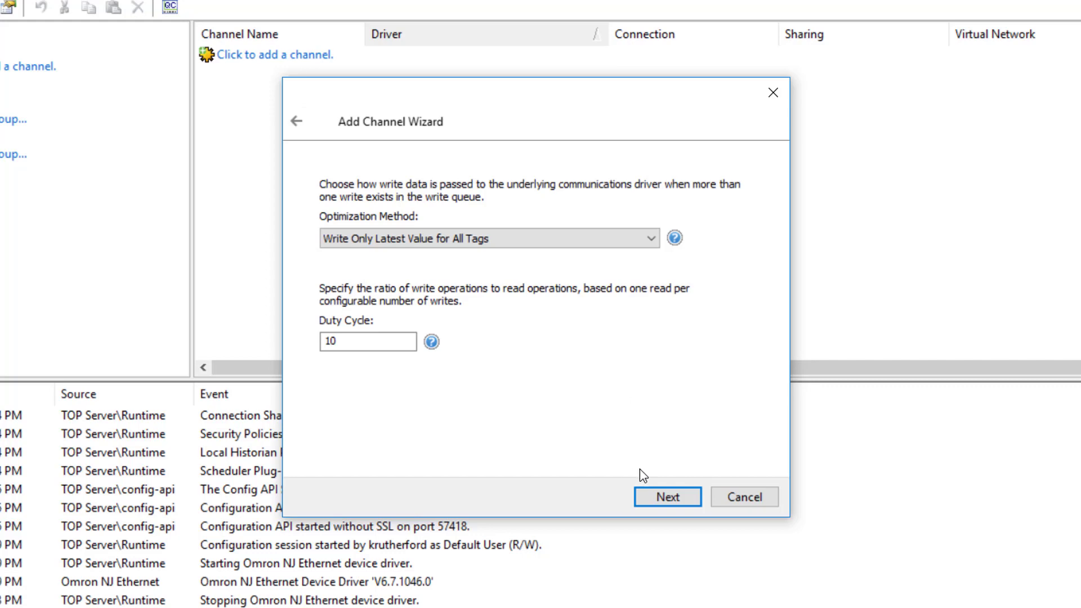
- Accept the default write optimization and floating-point settings and finish creating the NJEthernet channel
click(668, 497)
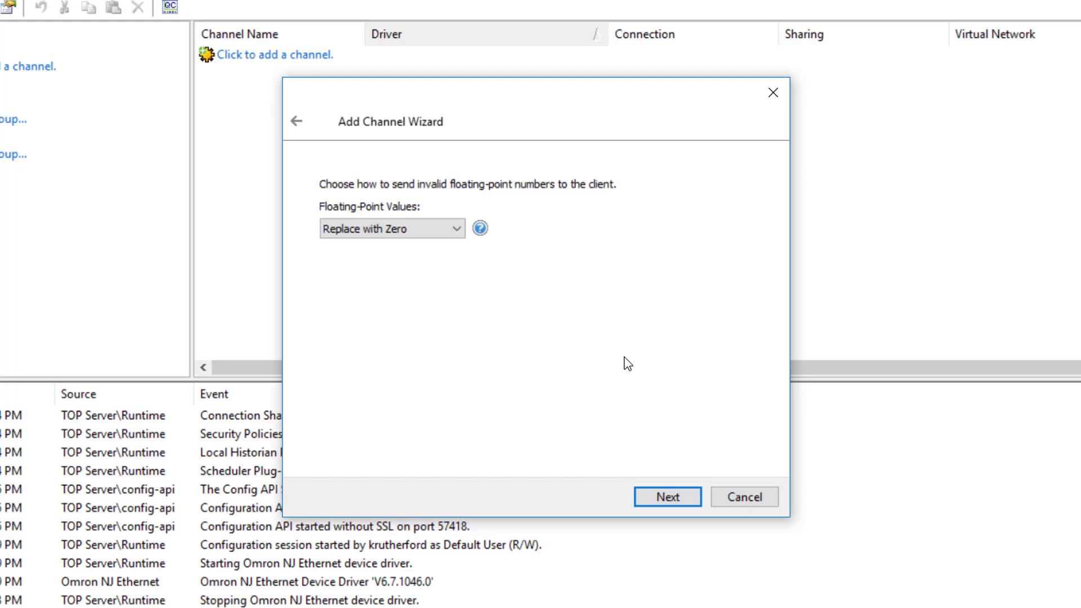
click(454, 229)
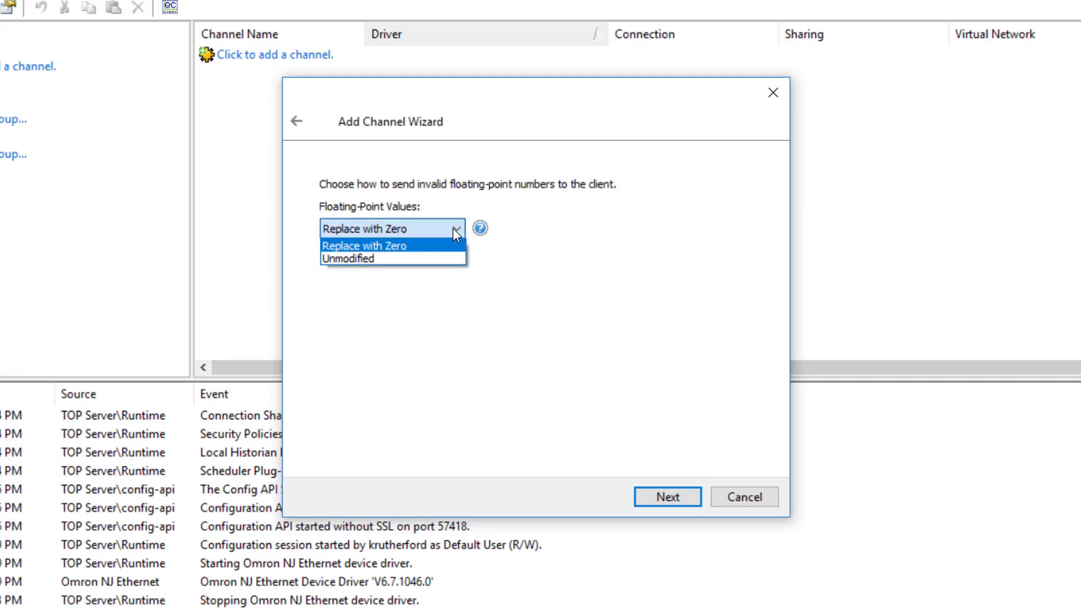
click(454, 229)
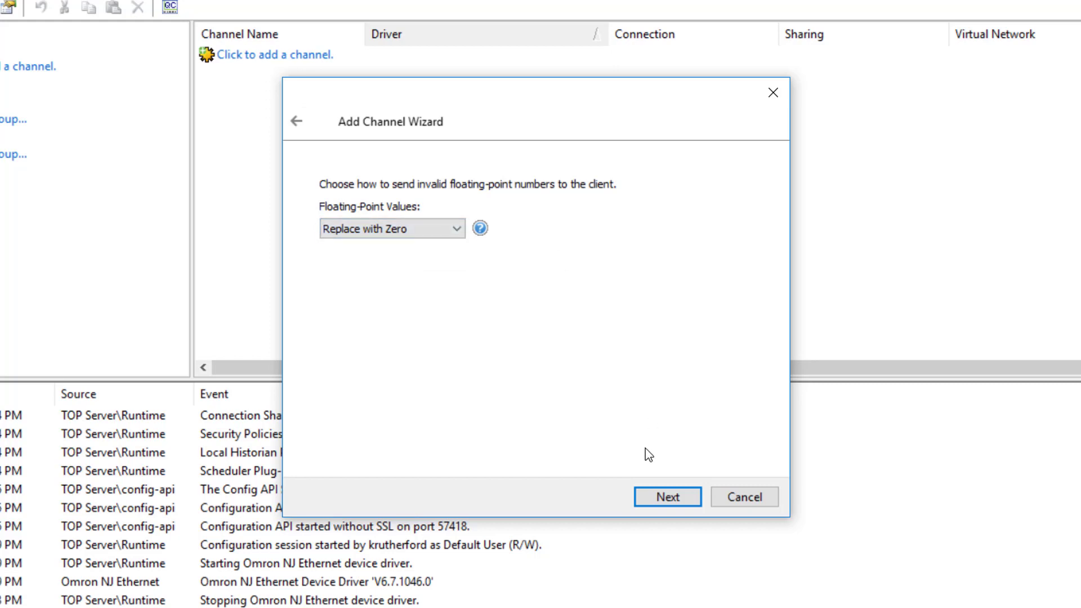
click(661, 506)
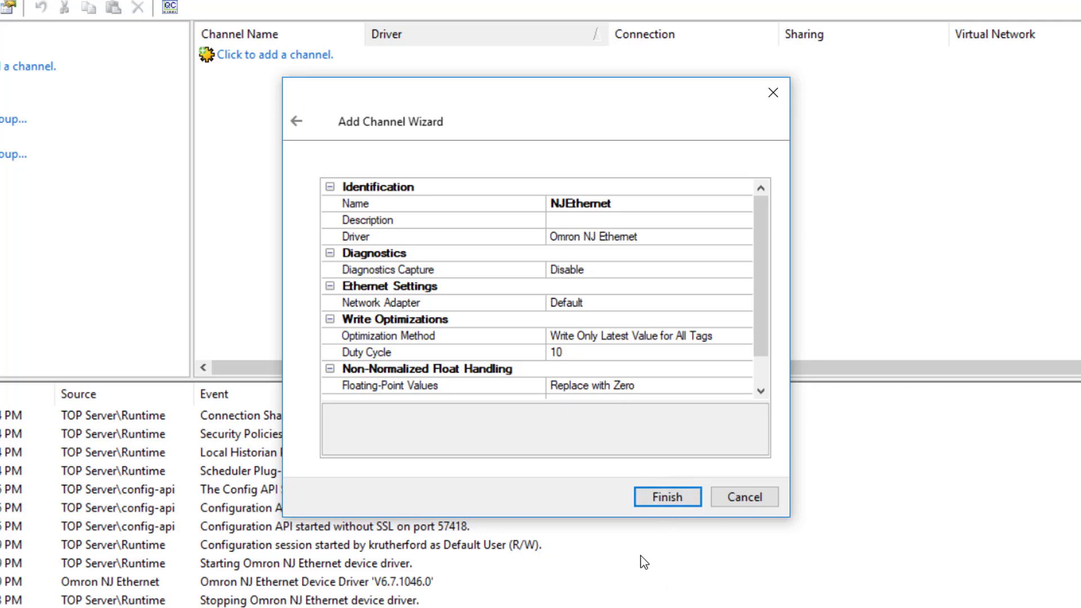
drag(619, 519, 622, 577)
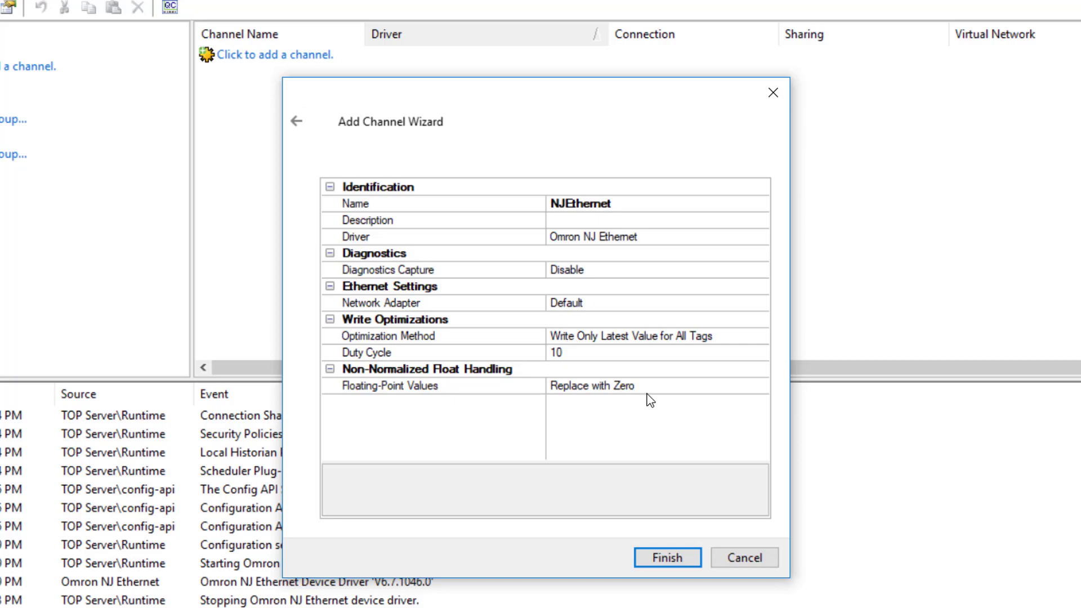
click(729, 600)
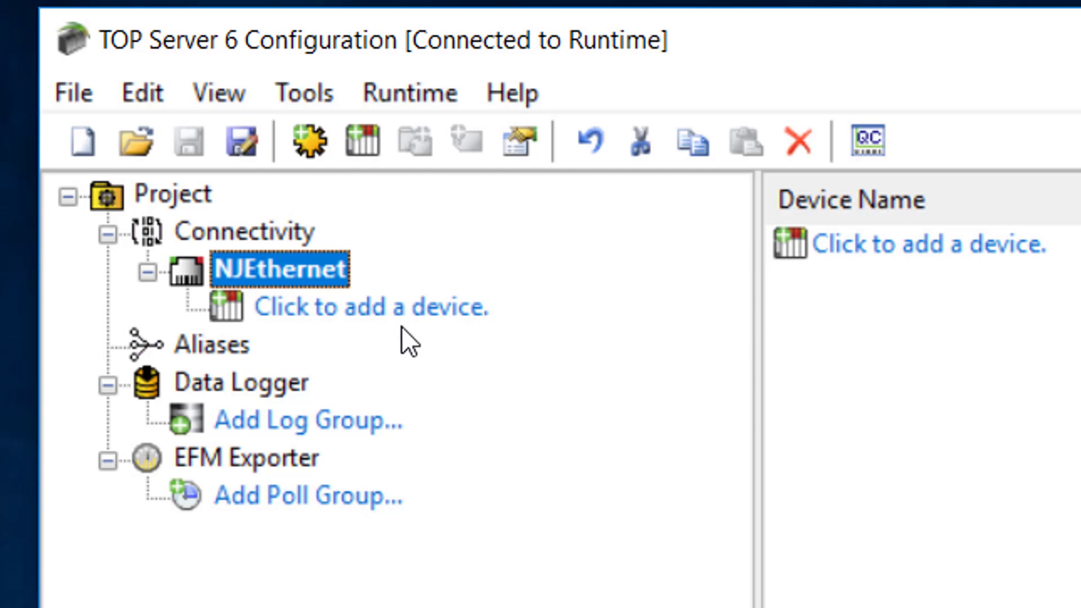
- Add a new device to the NJEthernet channel and name it NJ
click(359, 309)
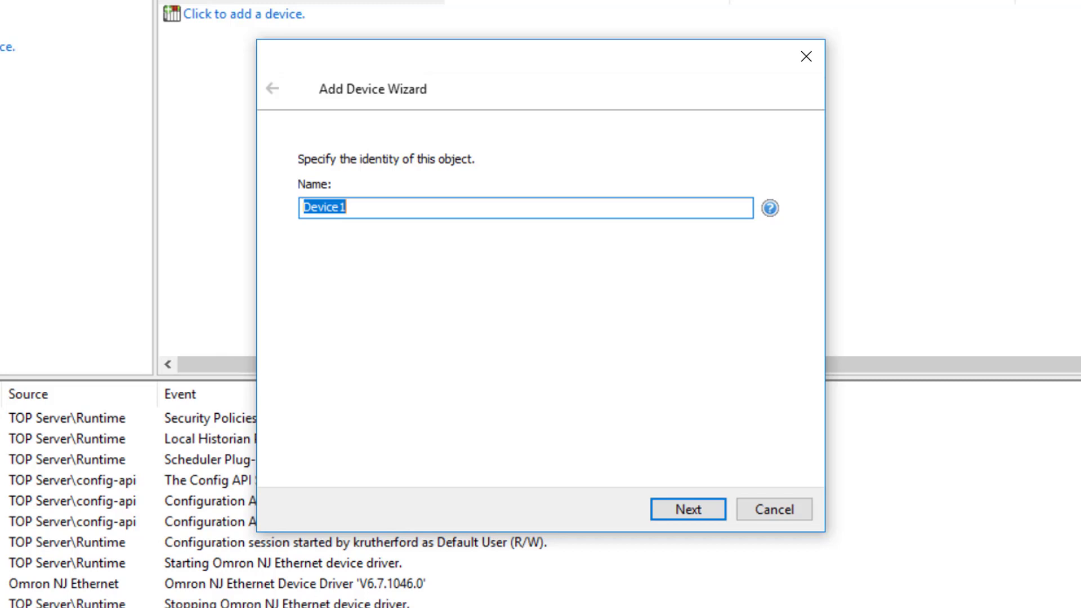
text(NJ)
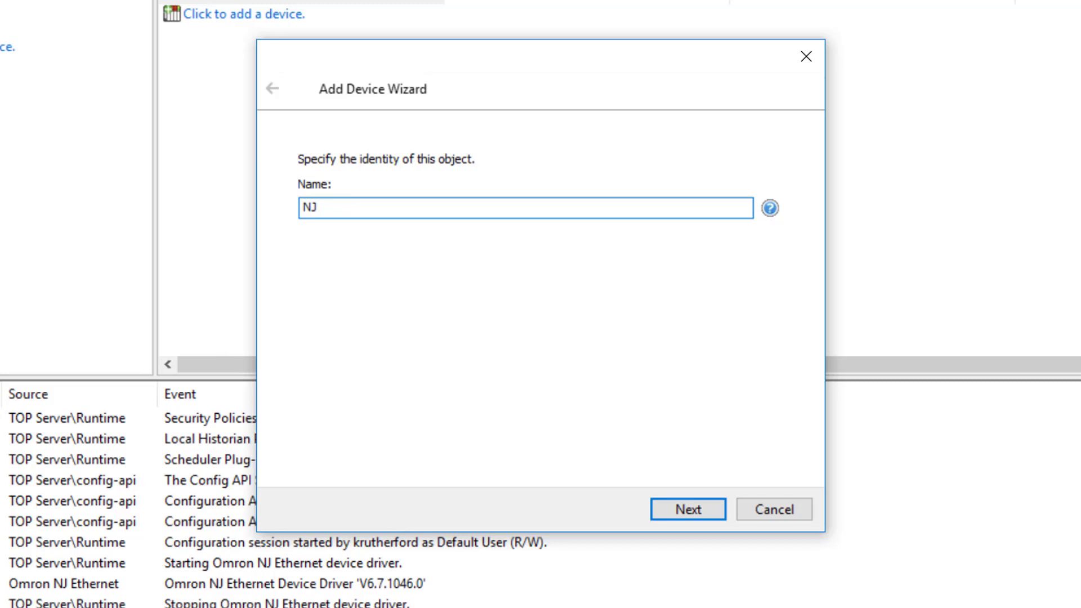
click(672, 512)
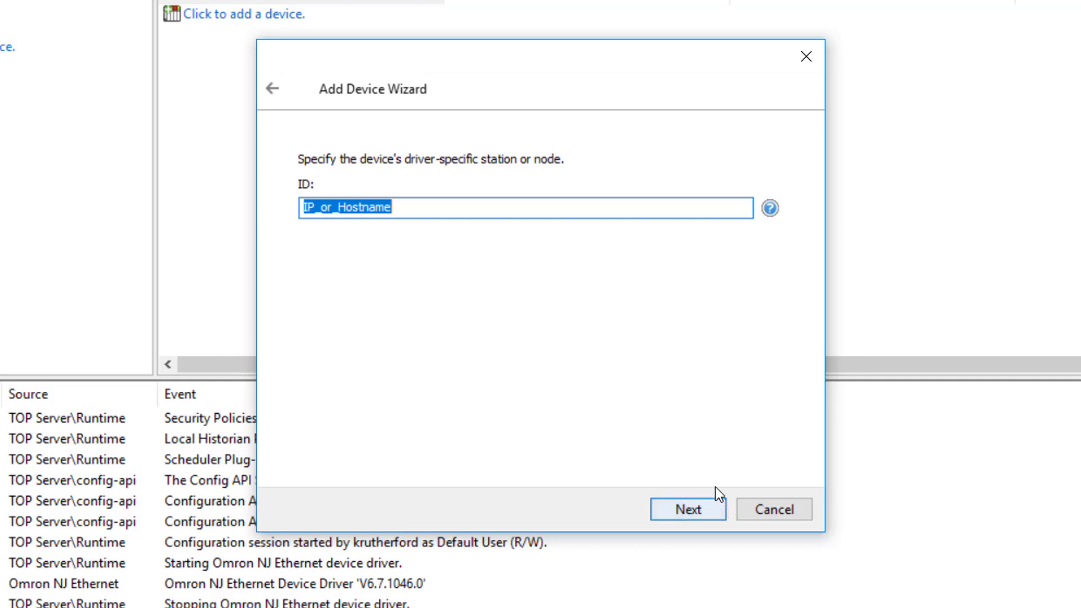
- Open the driver help for the device ID and read the routing and connection path topics
click(771, 208)
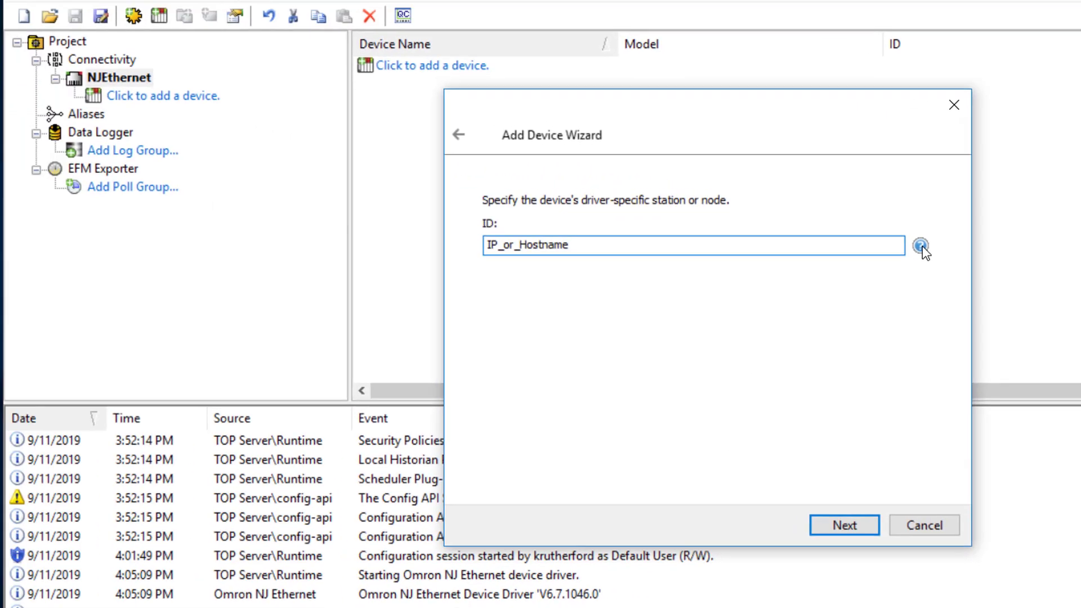
click(920, 246)
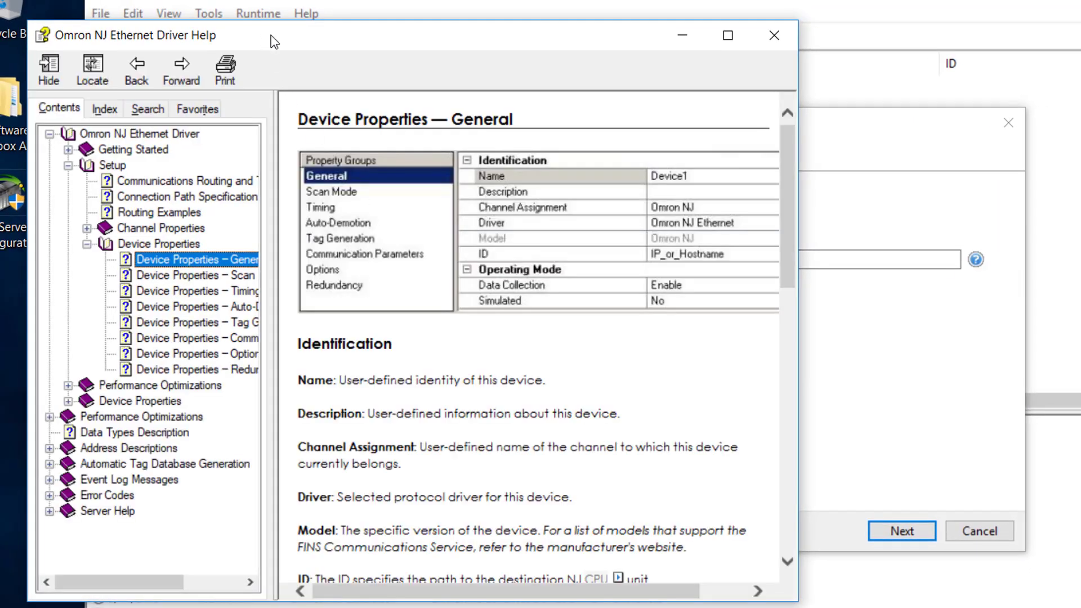
drag(274, 42, 307, 44)
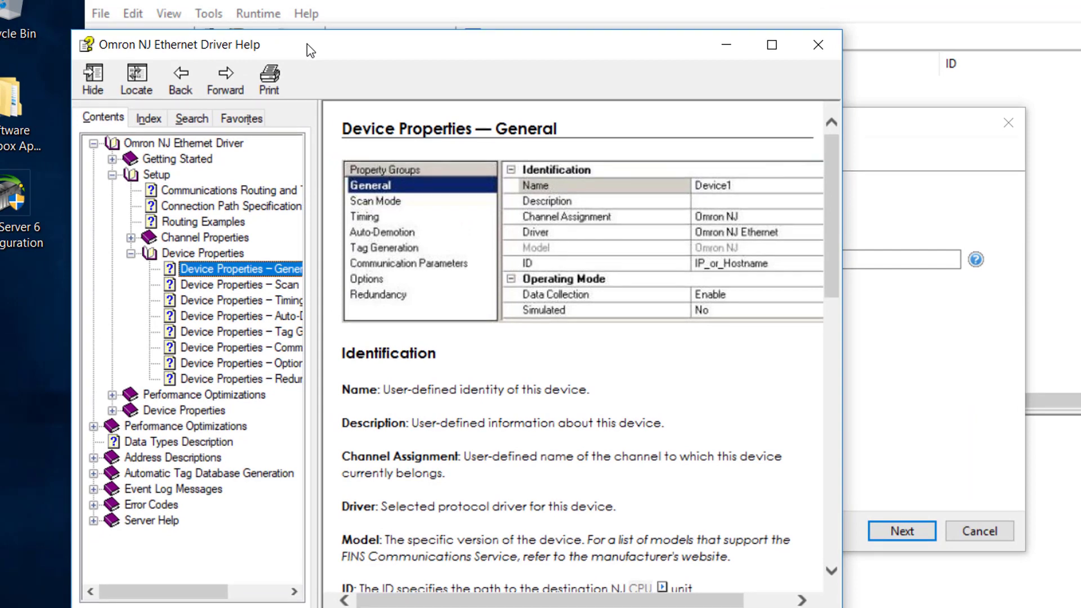
click(188, 223)
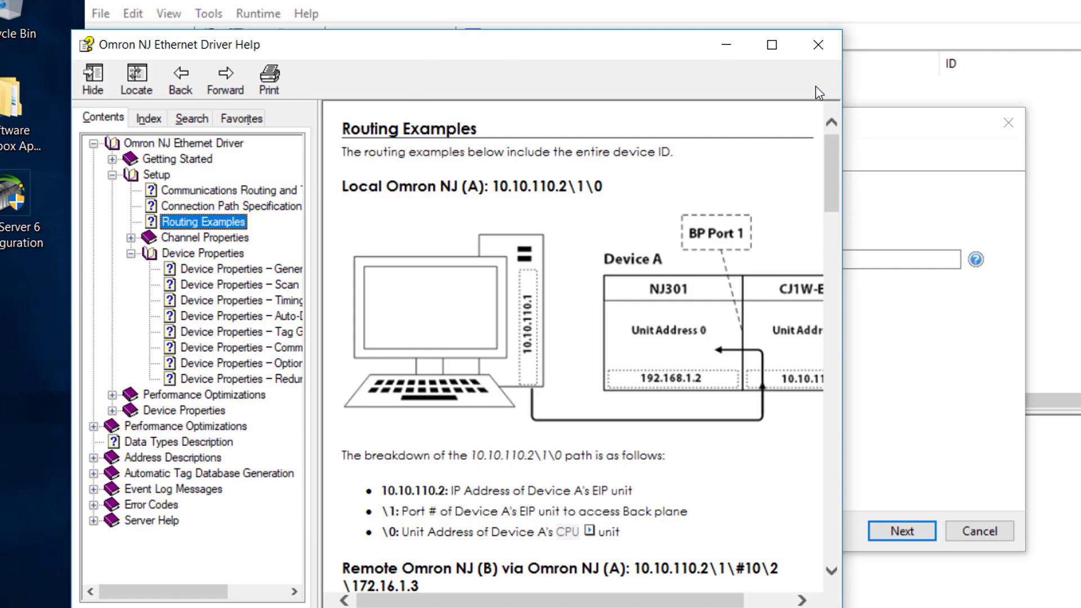
click(243, 210)
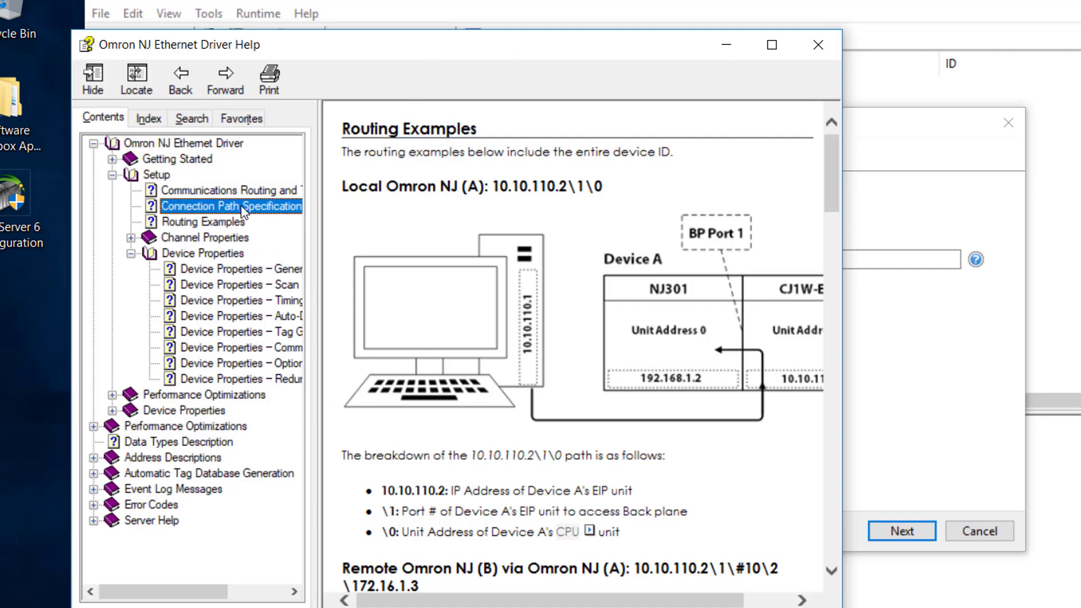
scroll(487, 279, down, 12)
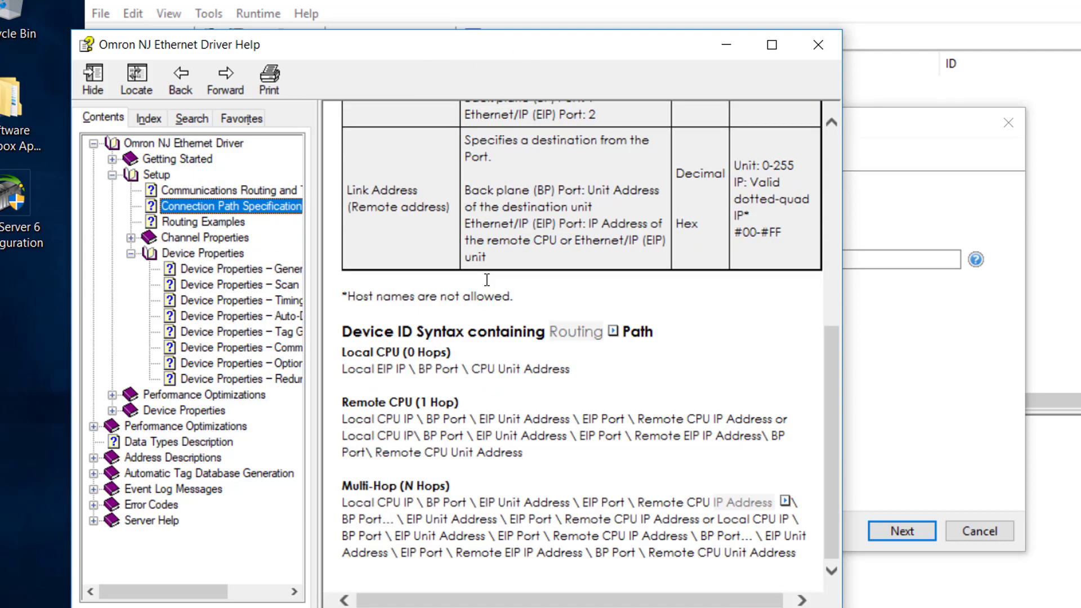
click(240, 190)
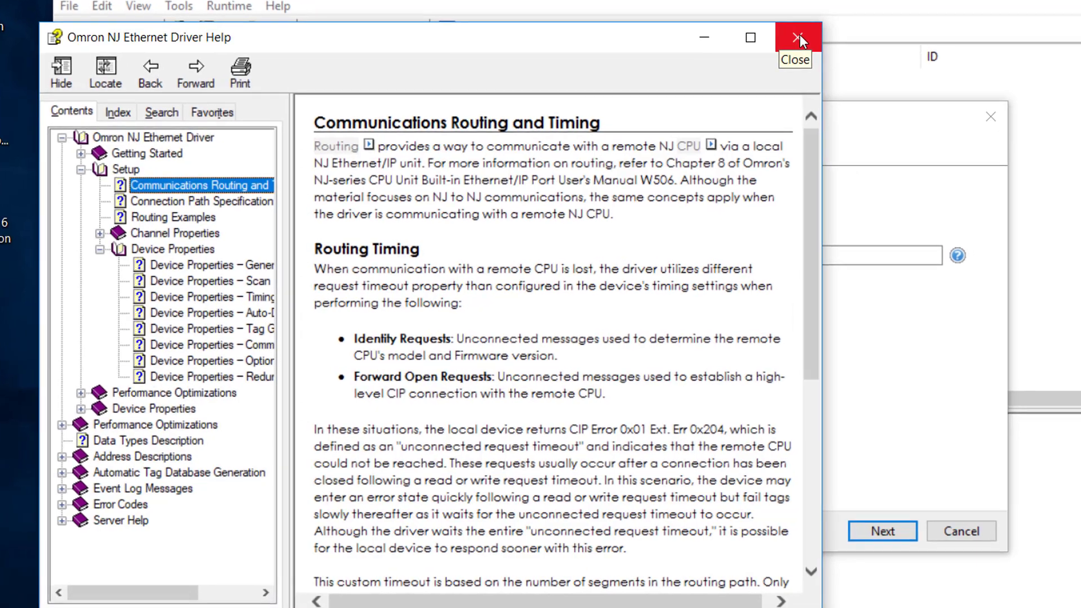
click(803, 50)
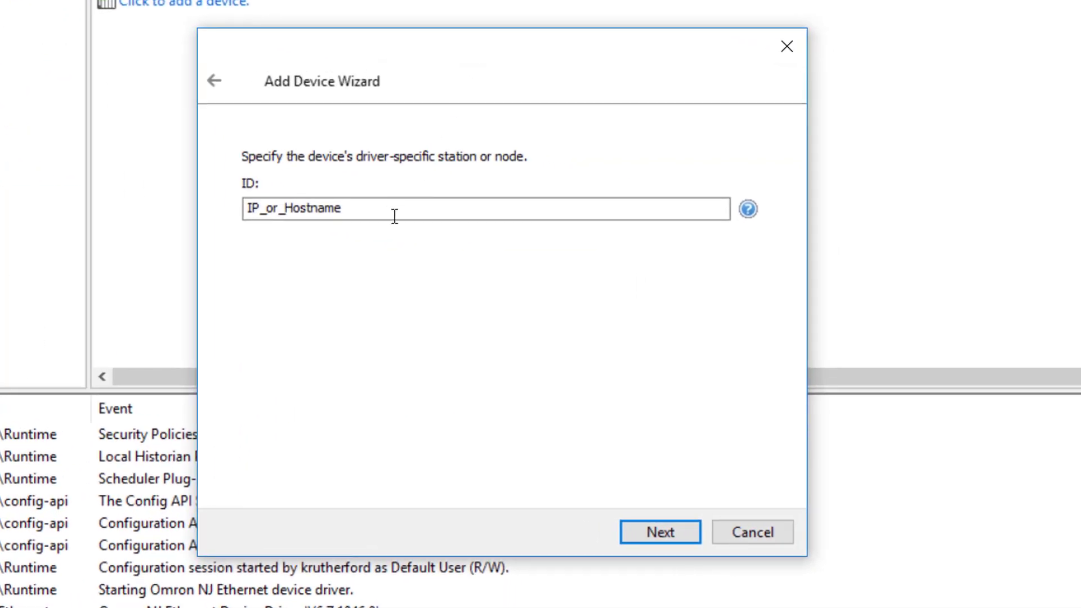
- Set the device ID to 192.168.111.1 and continue to the scan settings
drag(395, 216, 223, 217)
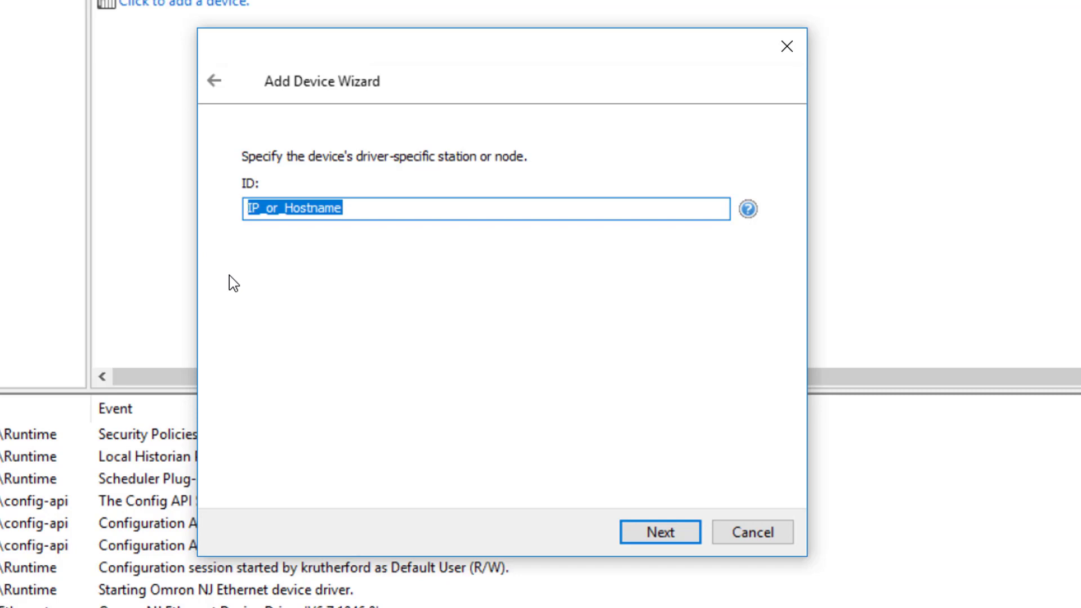
text(192)
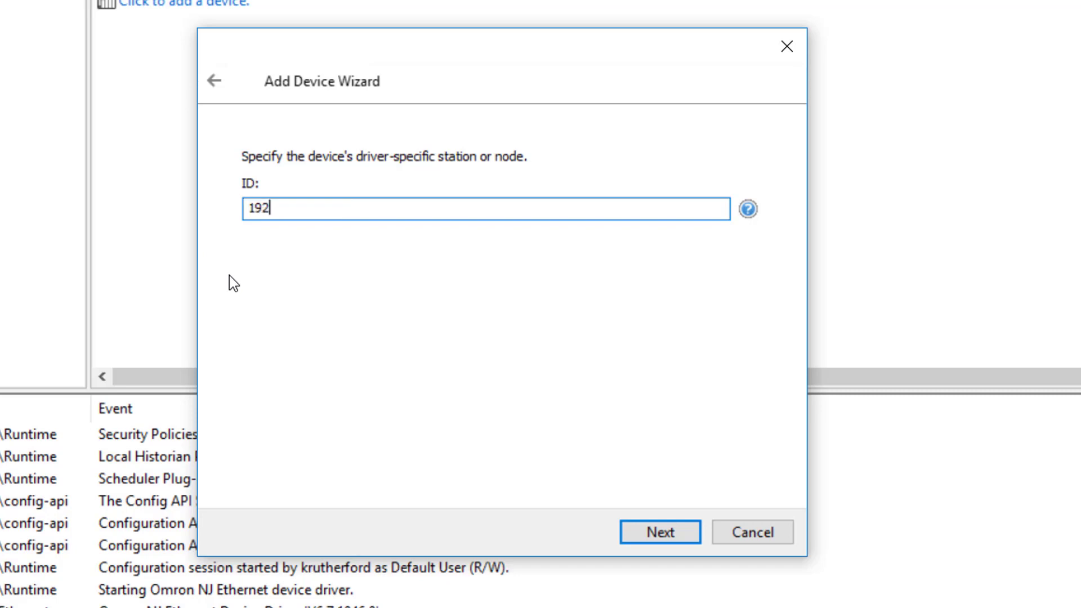
text(.168.111.1)
click(659, 534)
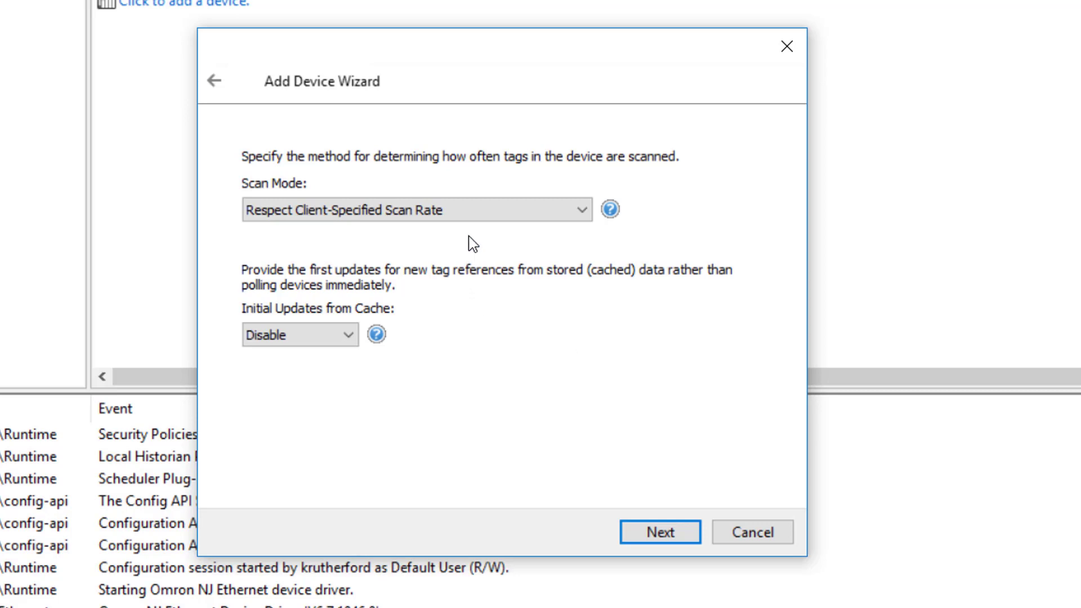
- Review the available scan mode options without changing the selection
click(587, 212)
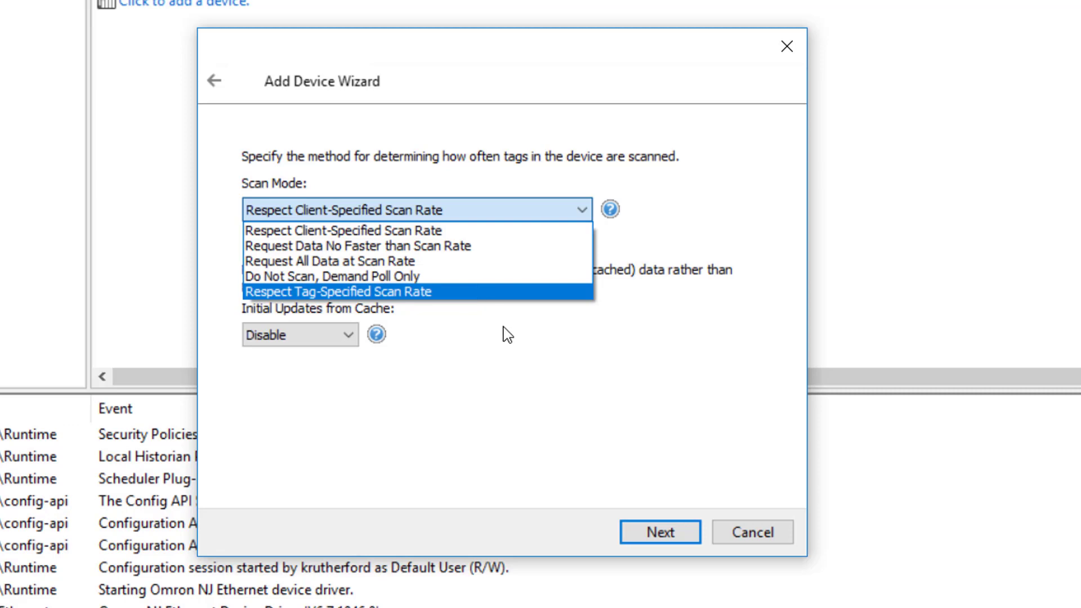
click(529, 344)
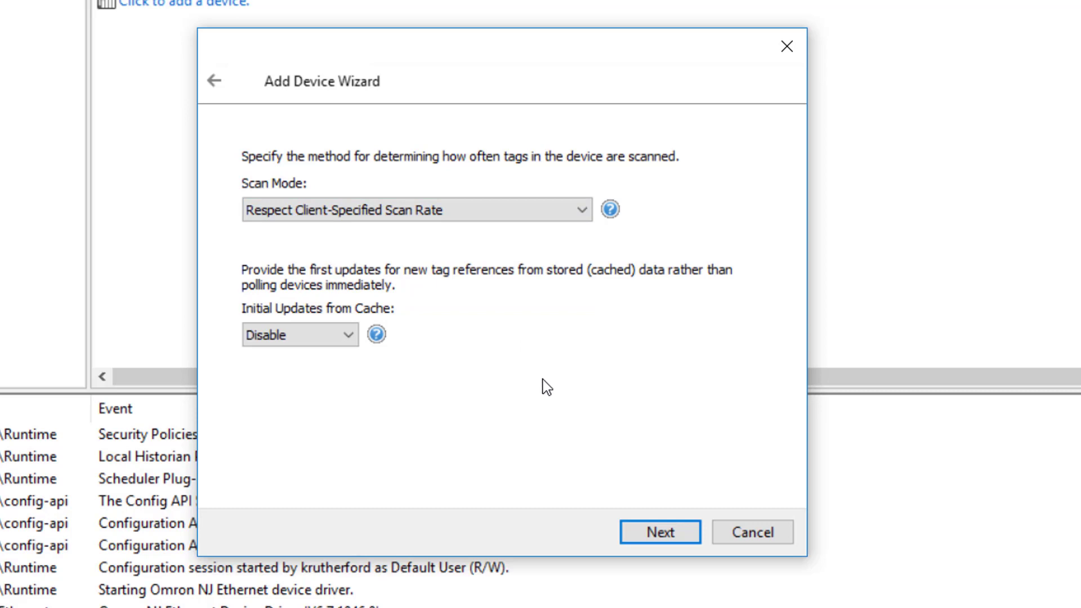
- Keep the default scan mode and communication timeout settings and continue to the auto-demotion page
click(627, 529)
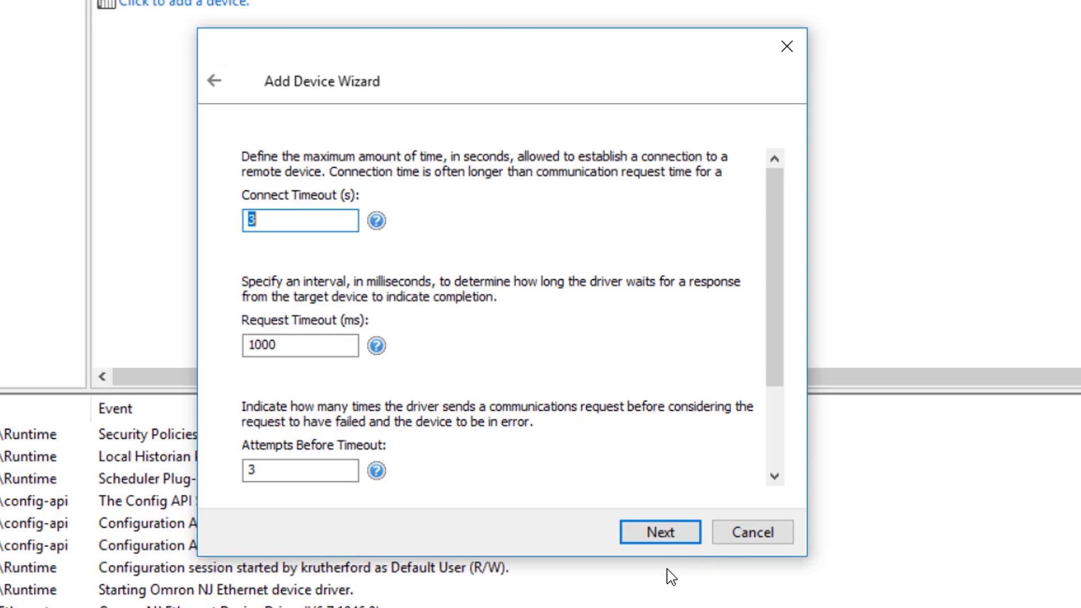
drag(667, 559, 690, 607)
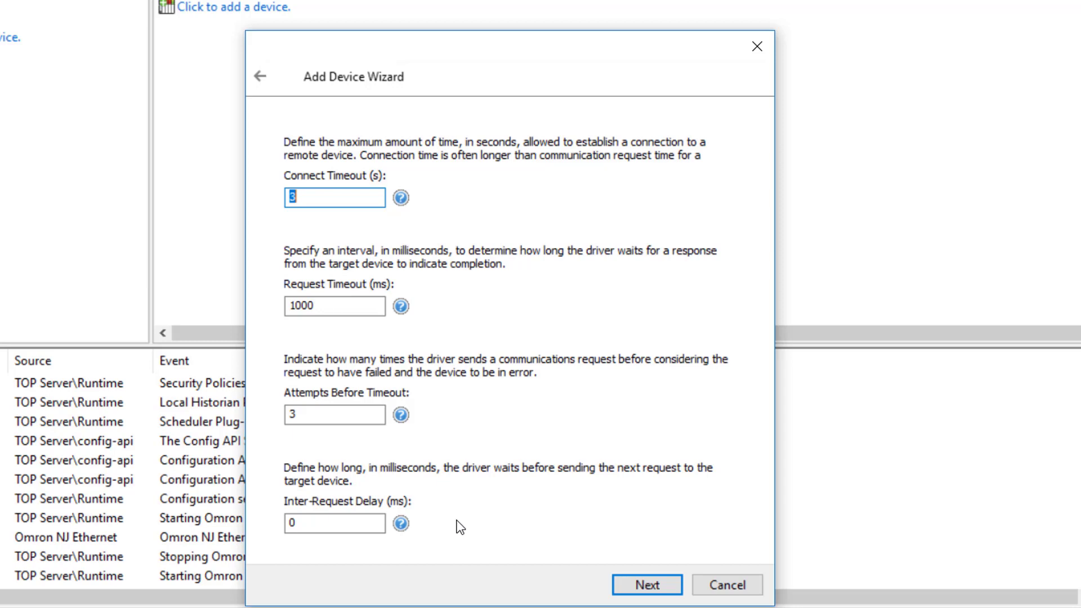
click(647, 584)
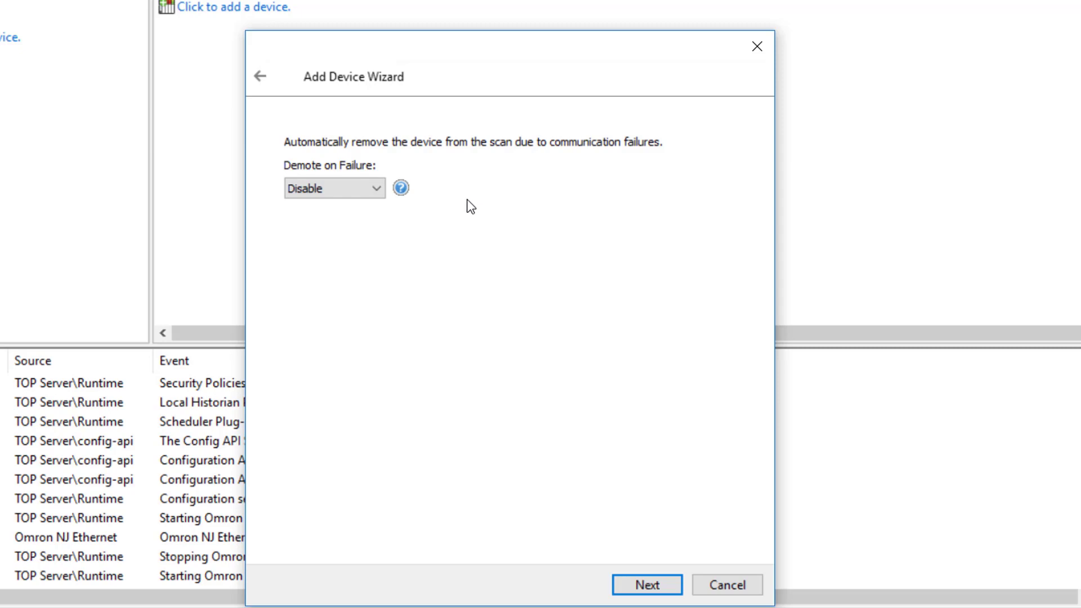
- Enable Demote on Failure and Discard Requests when Demoted to show the demotion settings
click(374, 190)
click(353, 220)
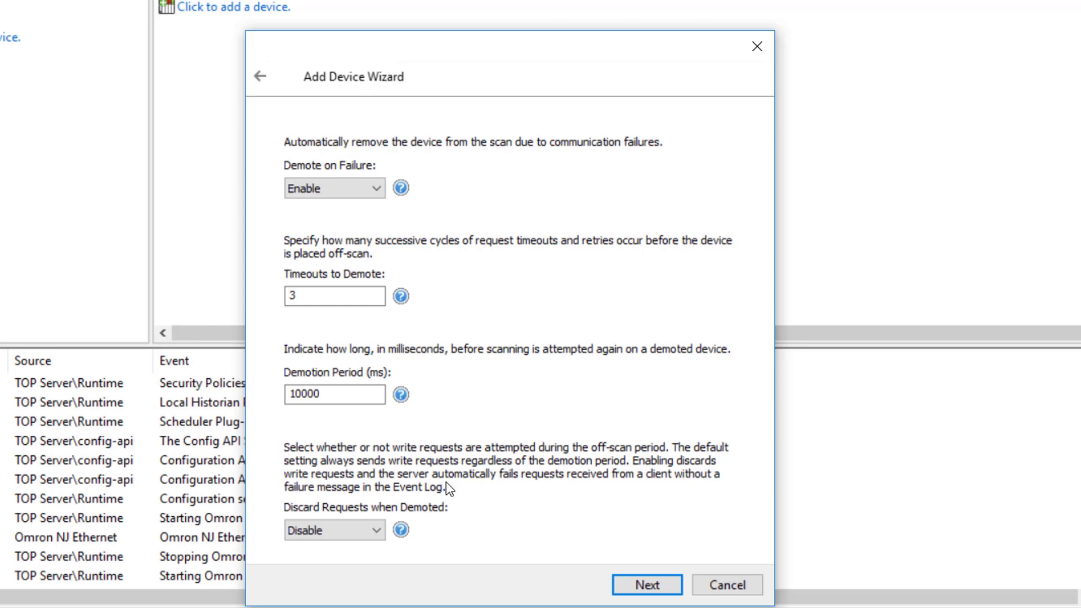
click(372, 538)
click(338, 563)
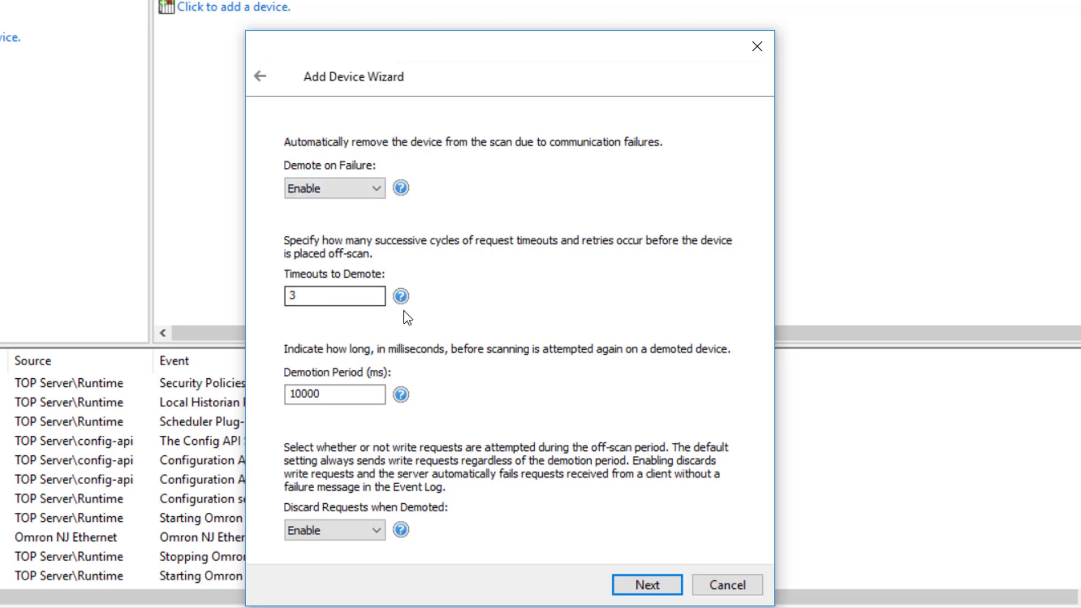
click(304, 297)
- Set Demote on Failure back to Disable and continue to the tag generation page
click(375, 194)
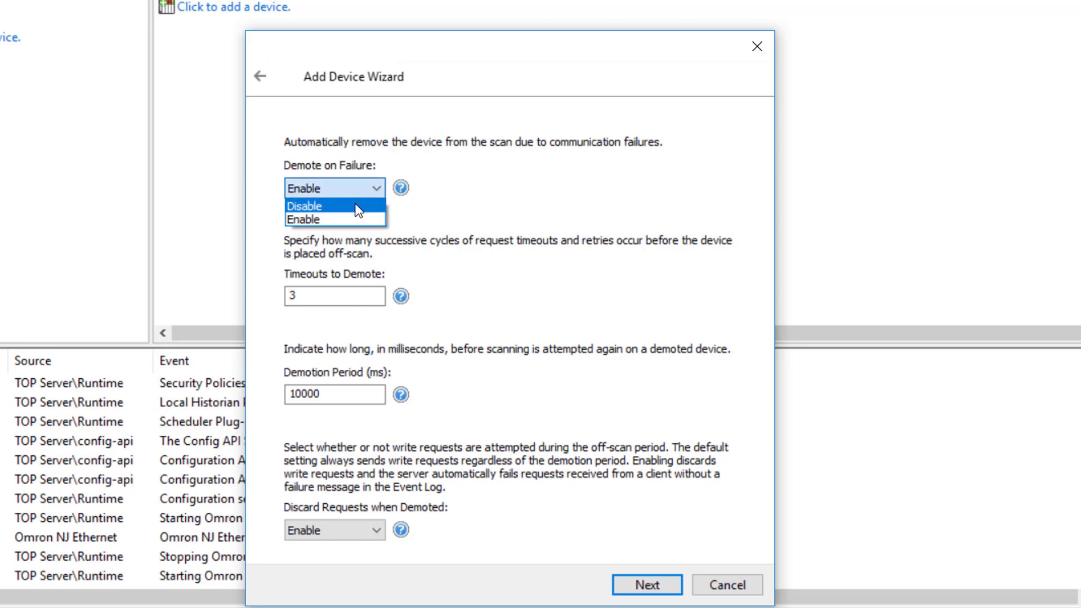
click(358, 207)
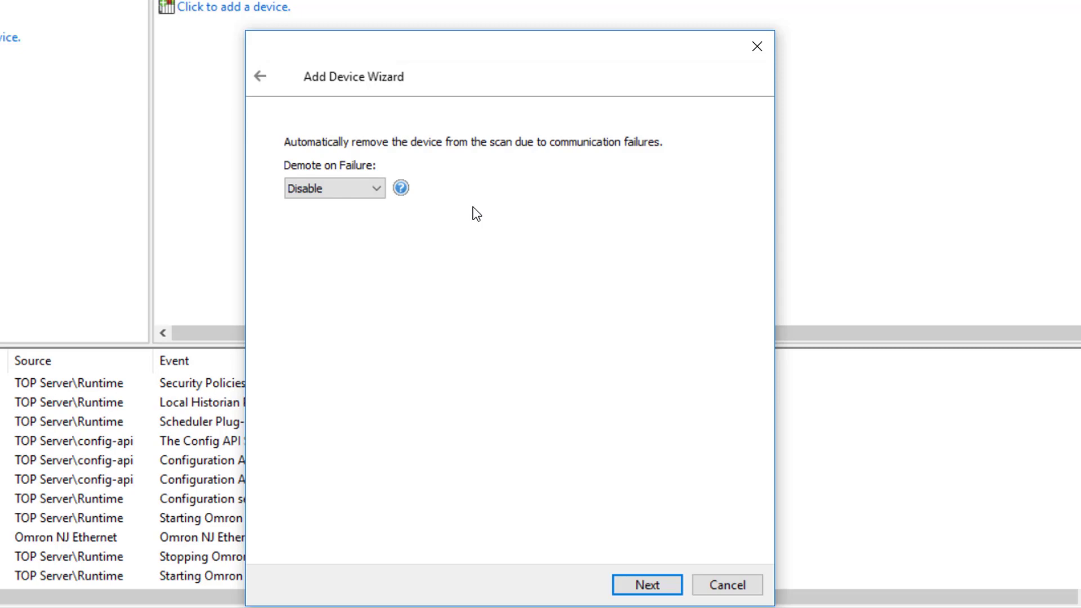
click(644, 585)
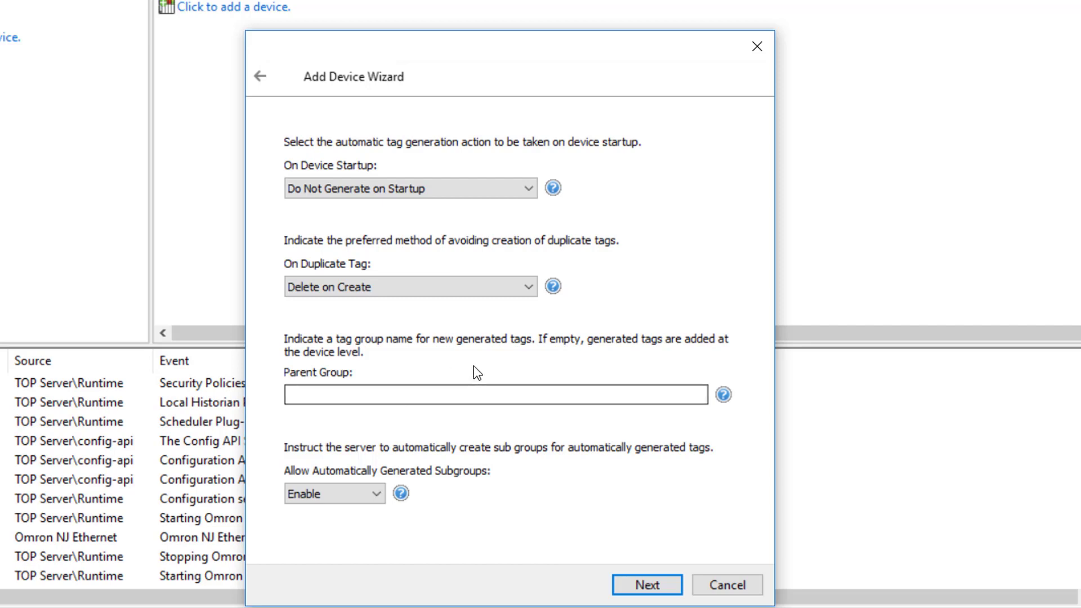
- Keep the default tag generation and communication parameters, reviewing the Inactivity Watchdog and Array Block Size options
click(645, 591)
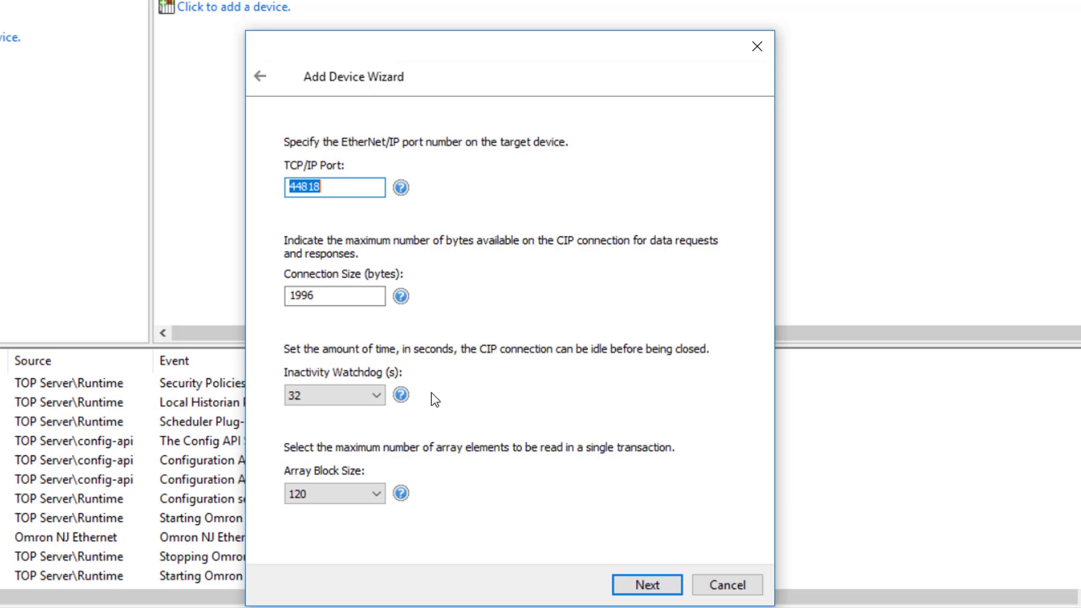
click(375, 397)
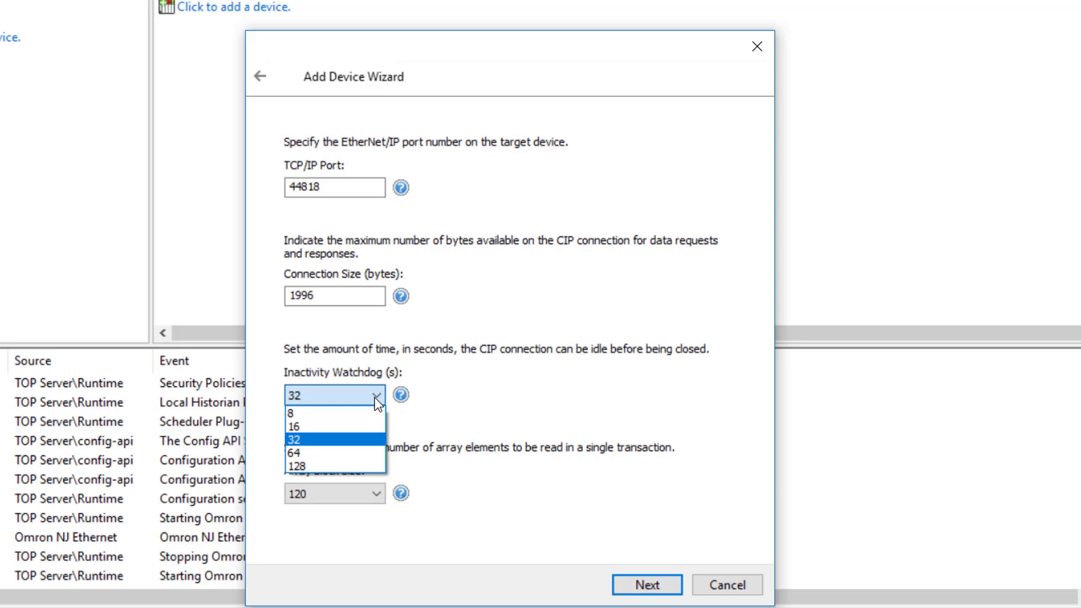
click(375, 398)
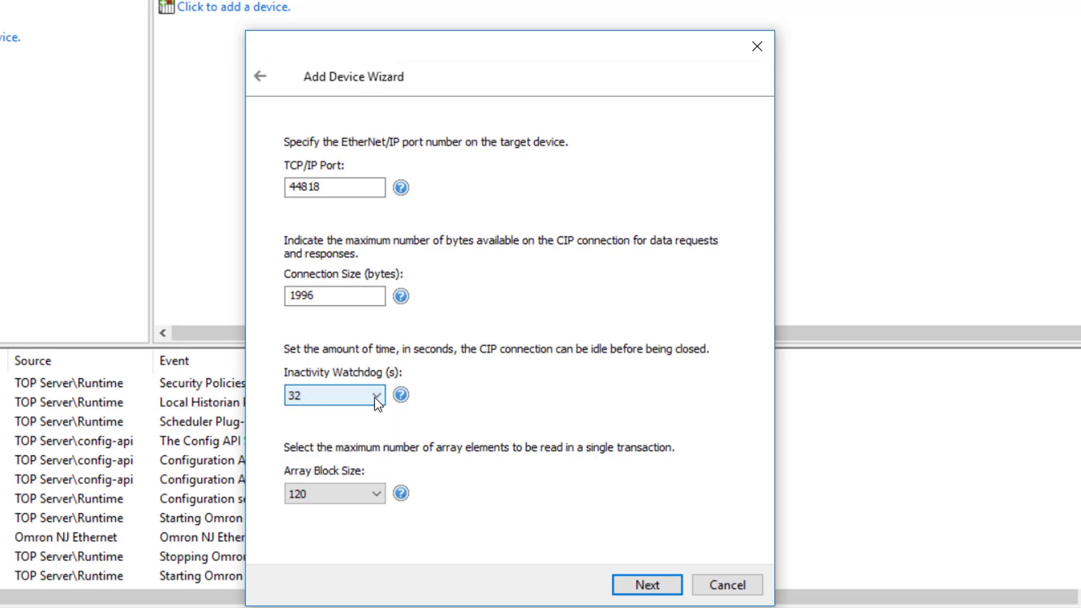
click(370, 499)
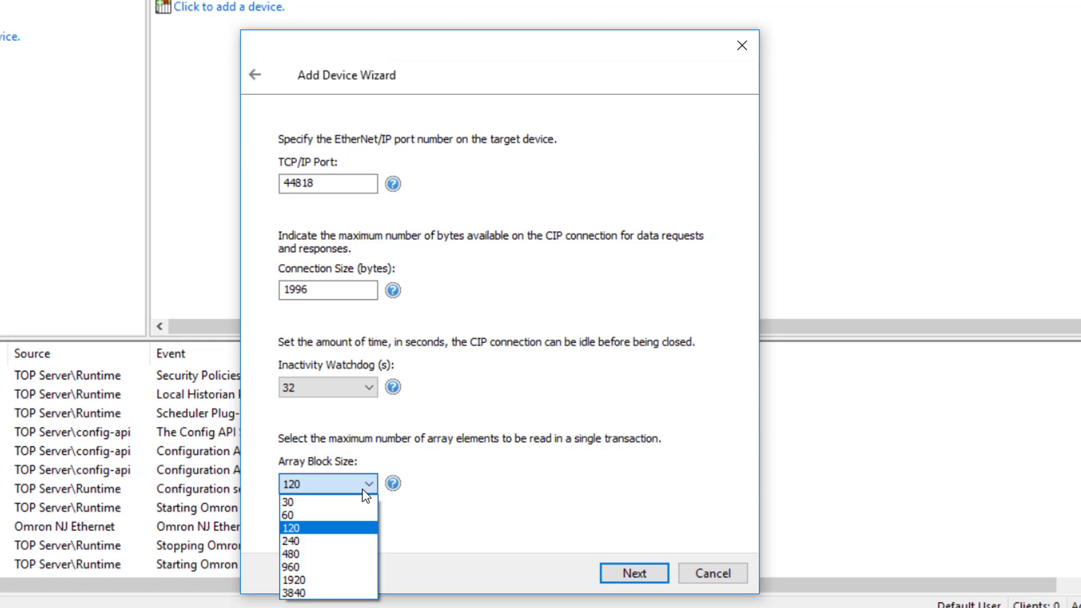
click(363, 489)
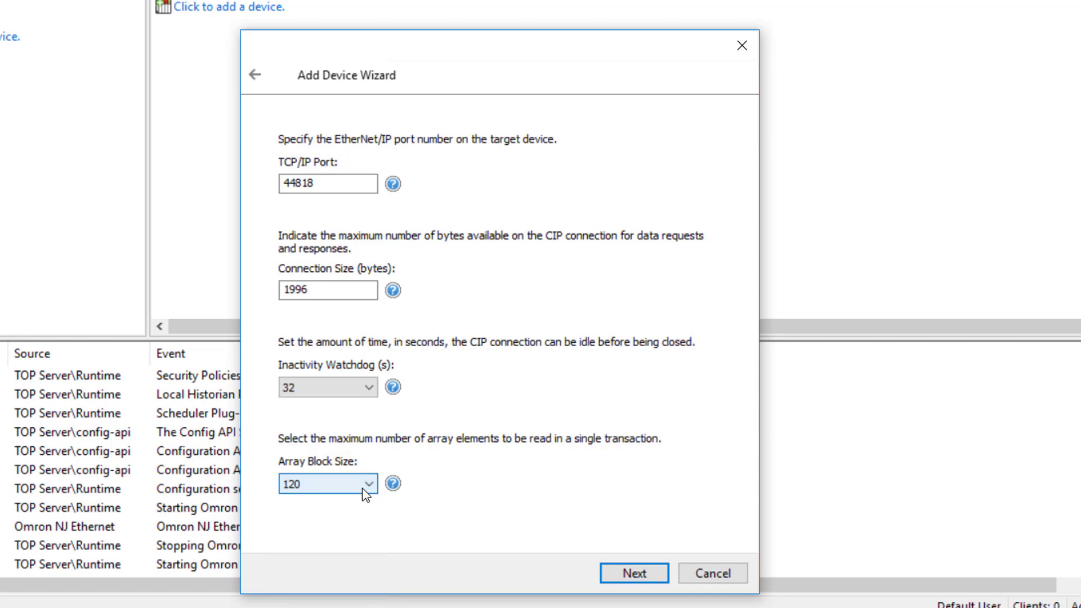
click(635, 577)
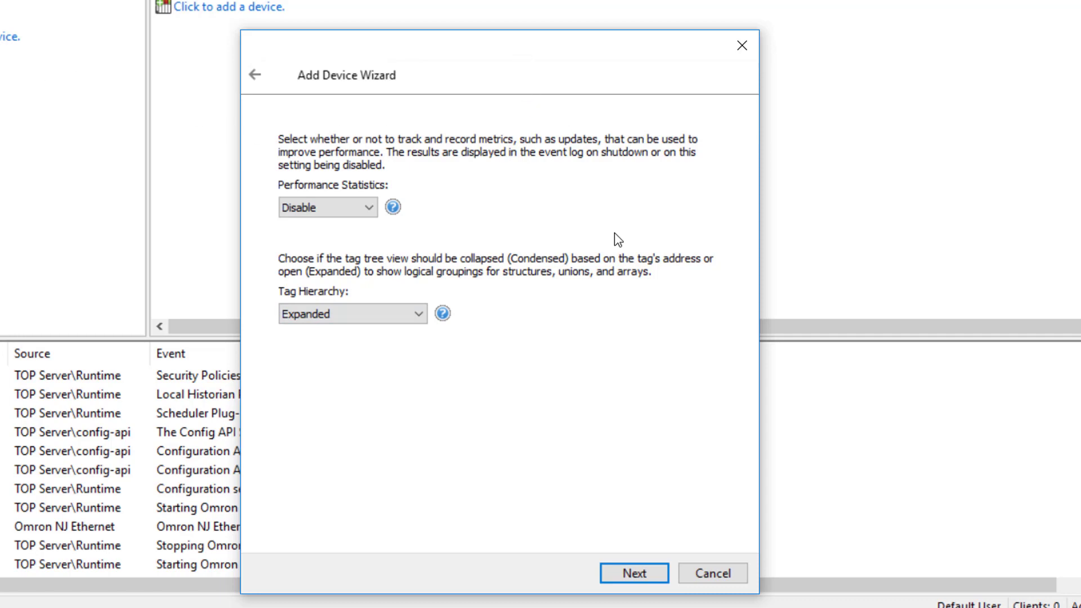
- Keep the Tag Hierarchy at Expanded and finish the Add Device Wizard
click(423, 318)
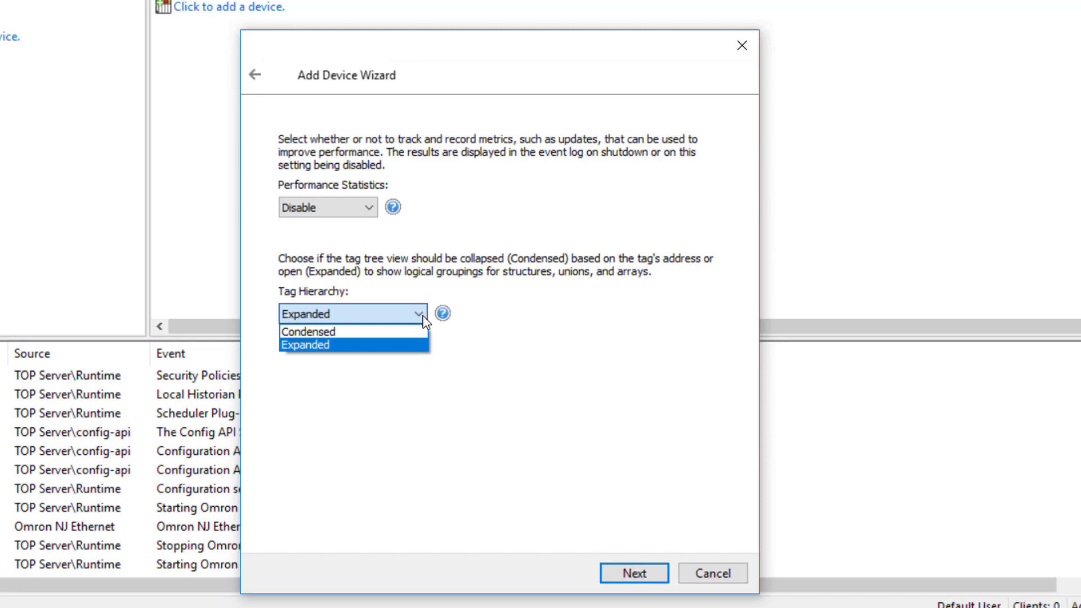
click(528, 416)
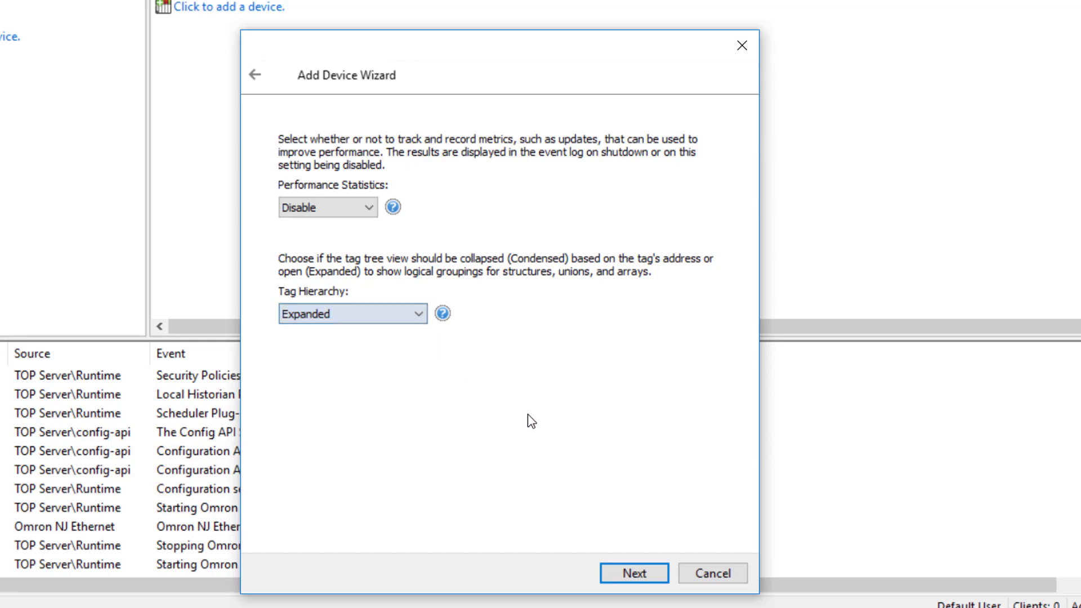
click(646, 576)
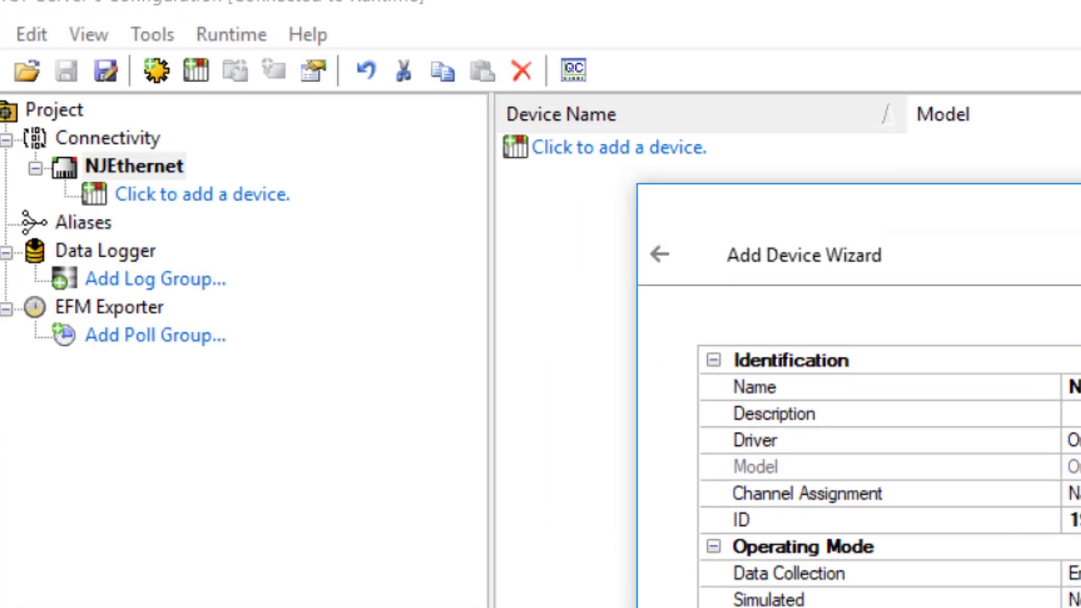
click(634, 573)
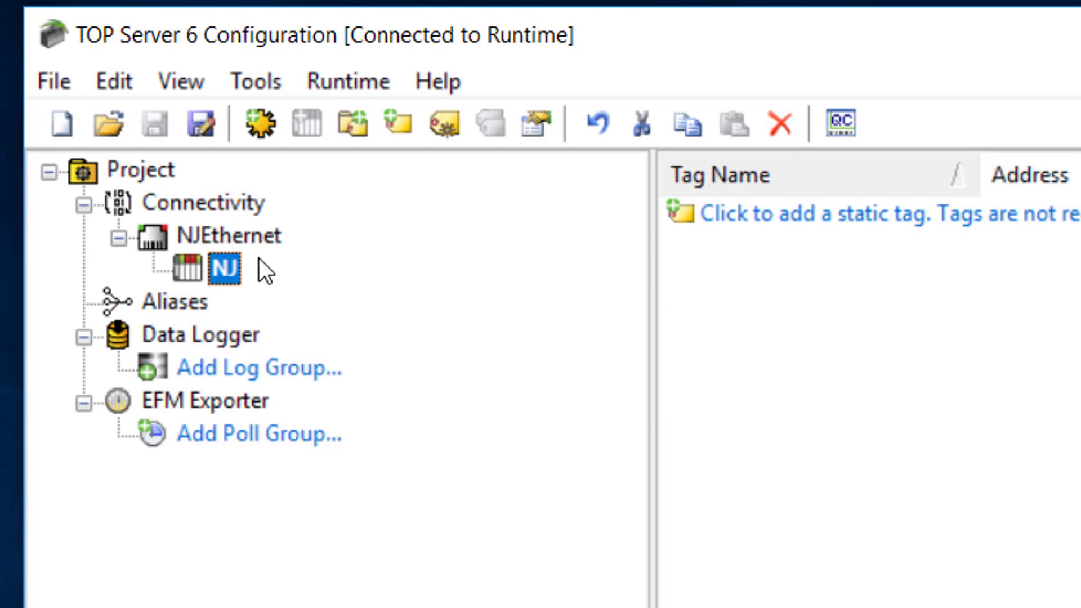
- Open the NJ device's properties, view its Tag Generation settings, and close without changes
double_click(232, 275)
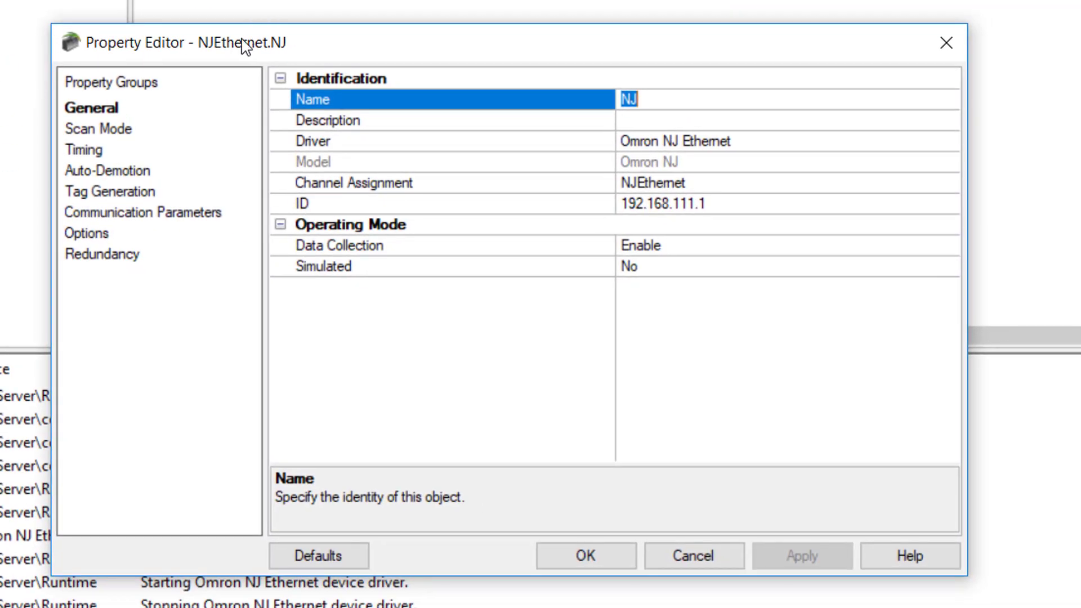
click(142, 196)
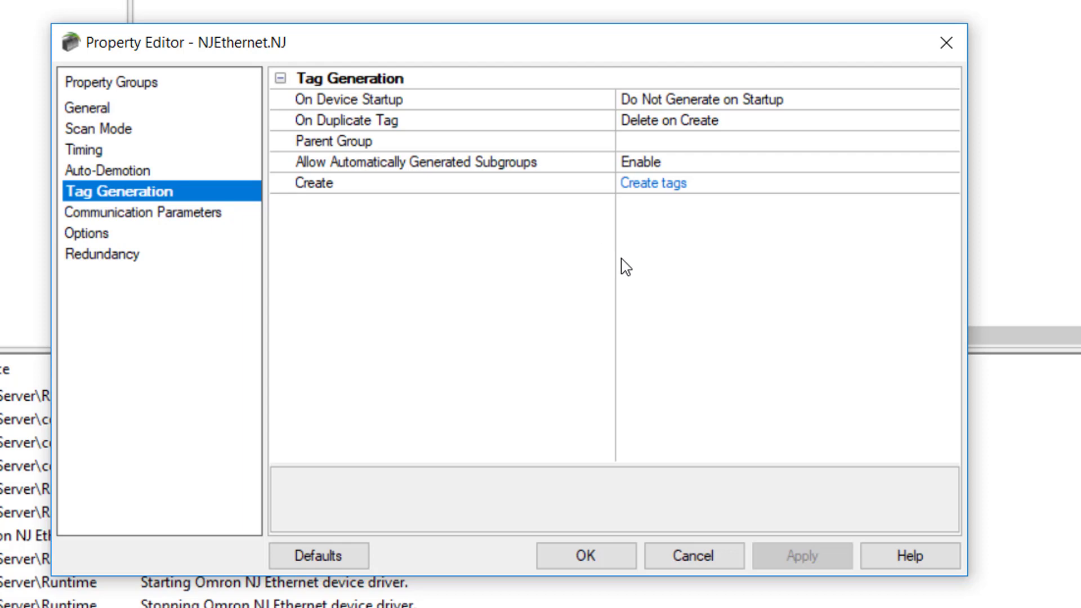
click(698, 556)
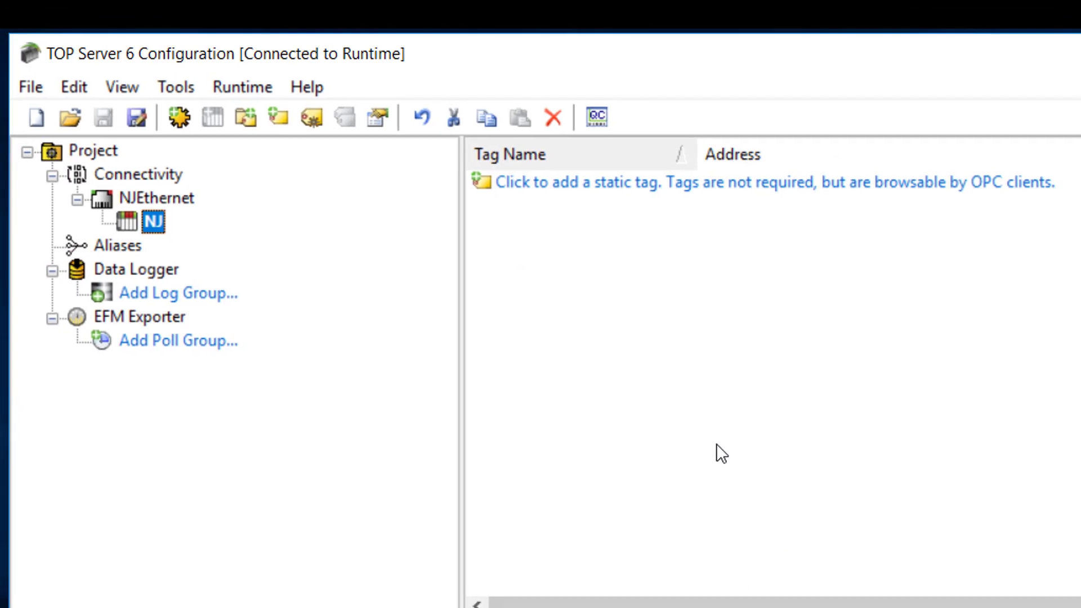
- Open a new static tag's properties, view its help topic, and cancel the tag
click(576, 185)
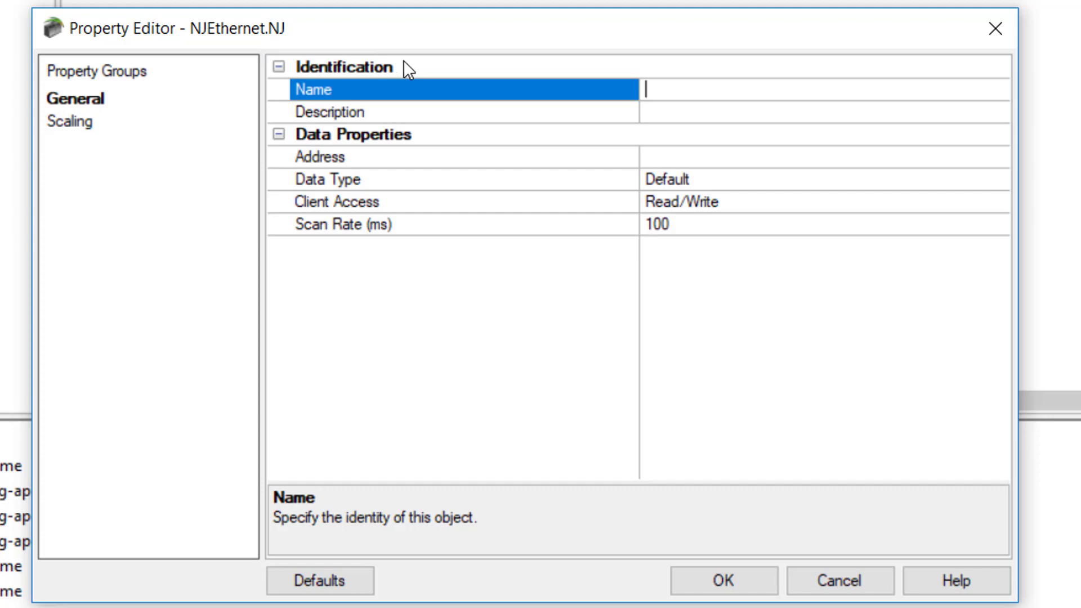
click(955, 580)
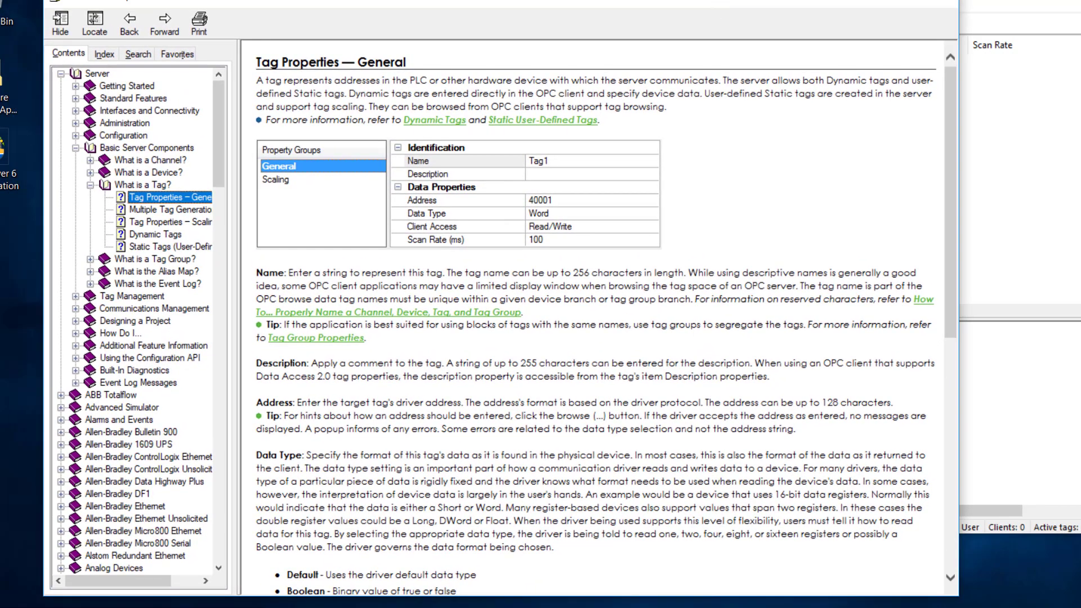
click(902, 22)
click(234, 5)
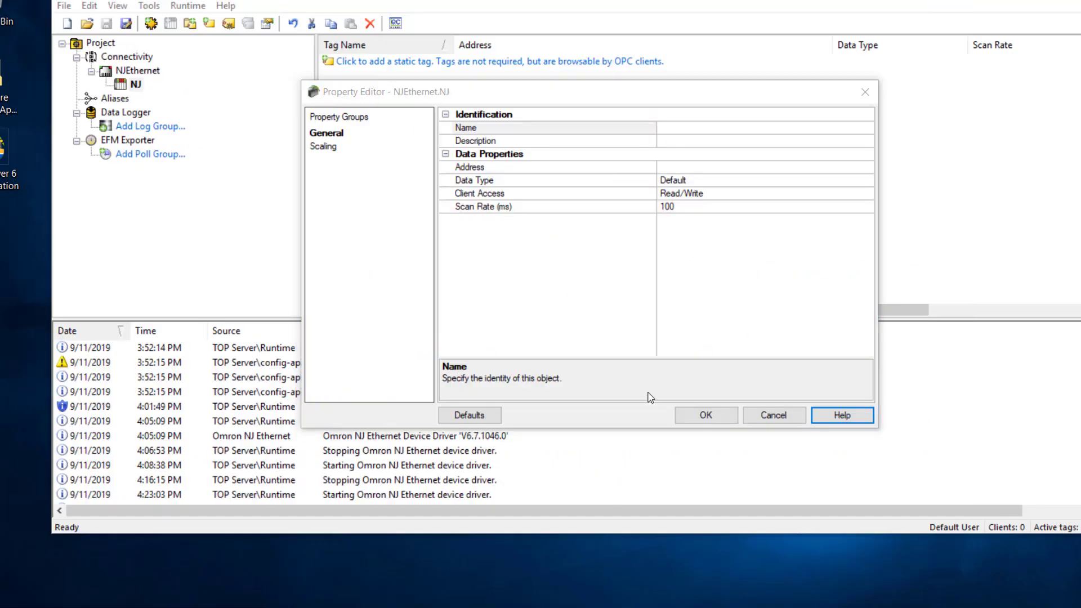
click(775, 411)
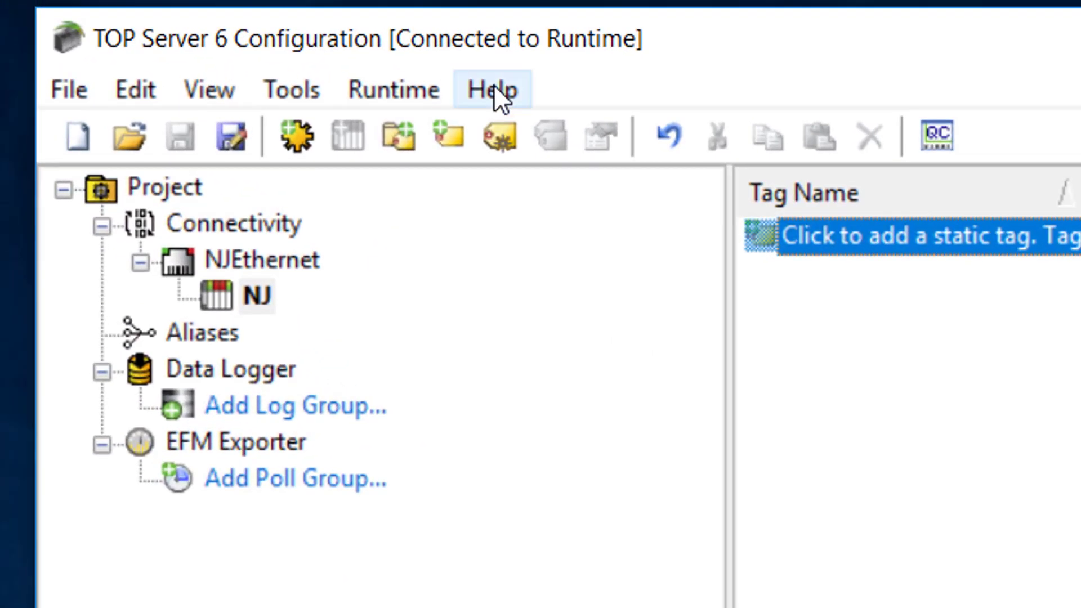
- Open the driver help for the Omron NJ Ethernet driver
click(226, 5)
click(535, 180)
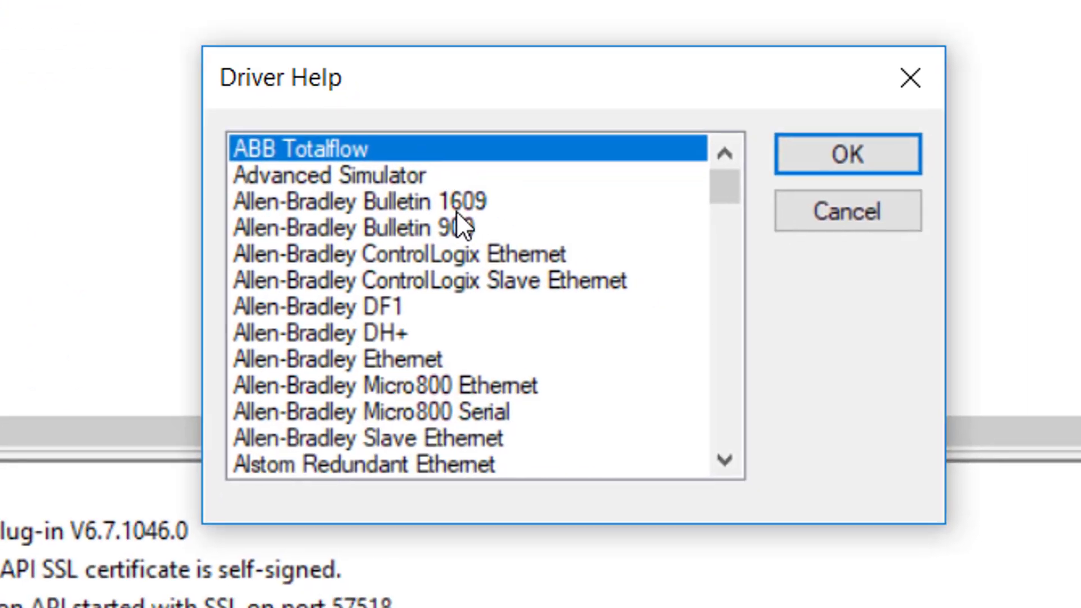
scroll(458, 225, down, 9)
scroll(474, 284, down, 15)
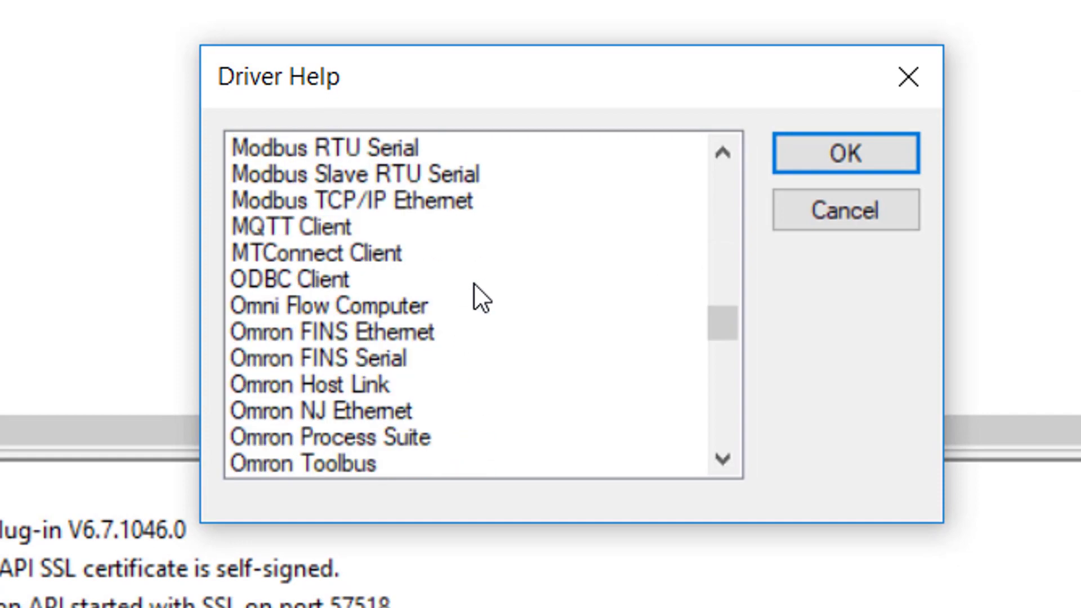
scroll(474, 283, down, 2)
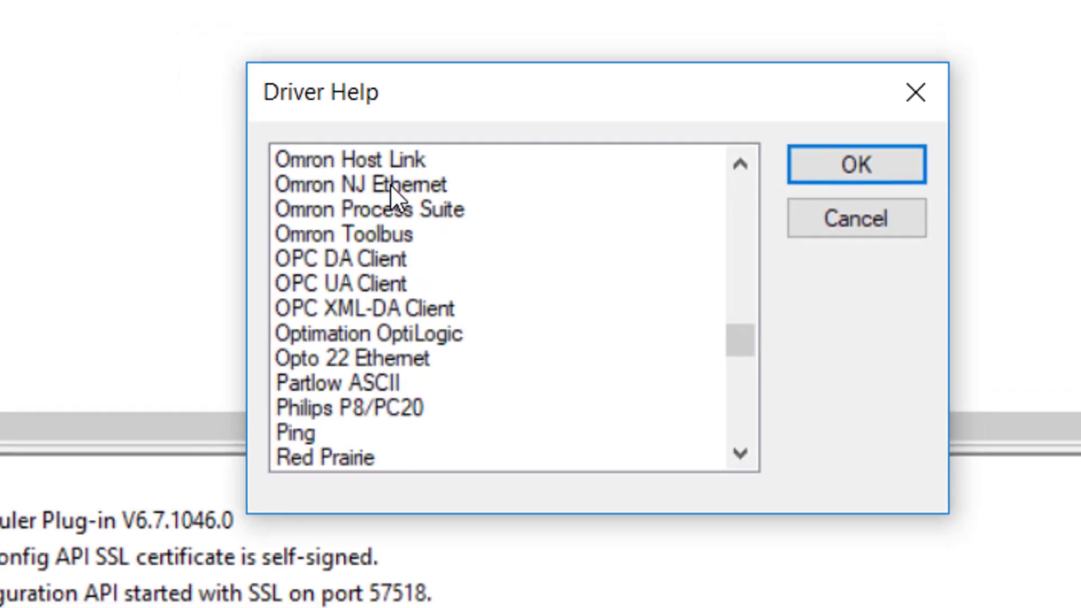
double_click(355, 175)
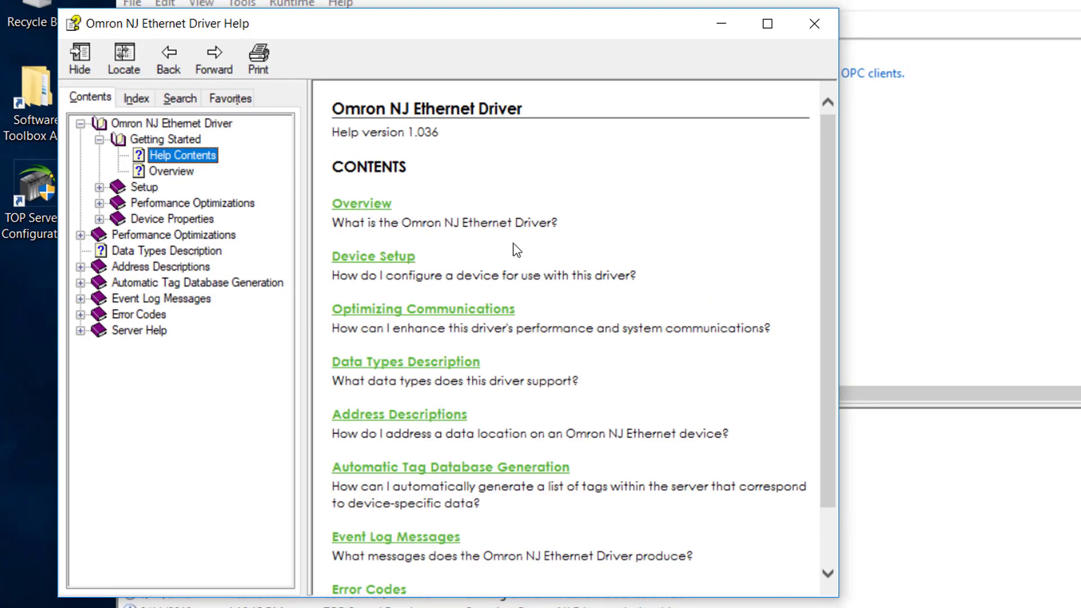
- Read the Address Descriptions and Address Formats topics in the driver help
click(139, 269)
click(80, 267)
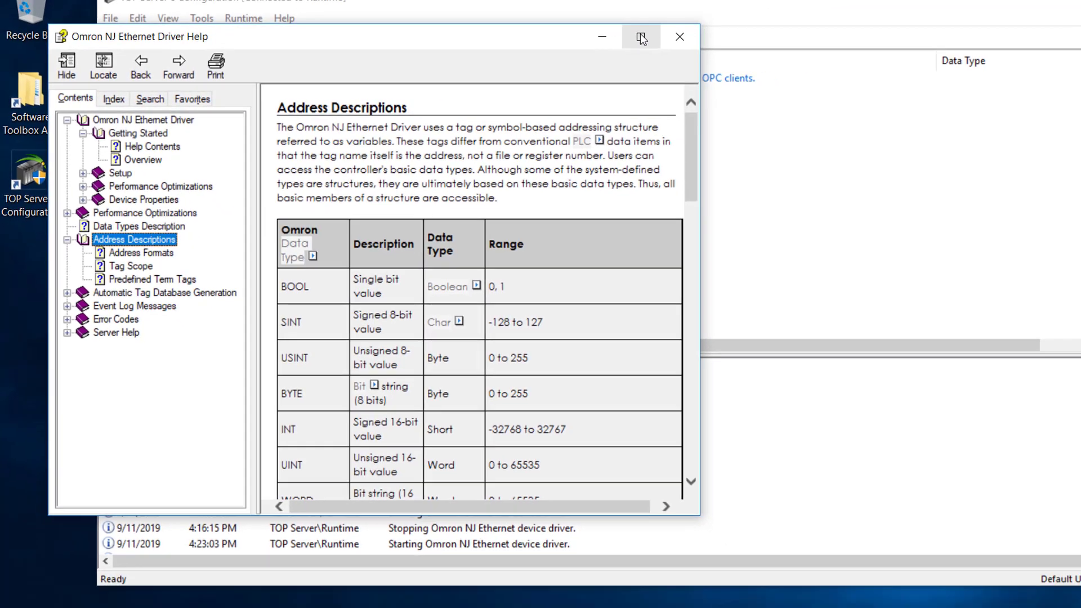
click(767, 23)
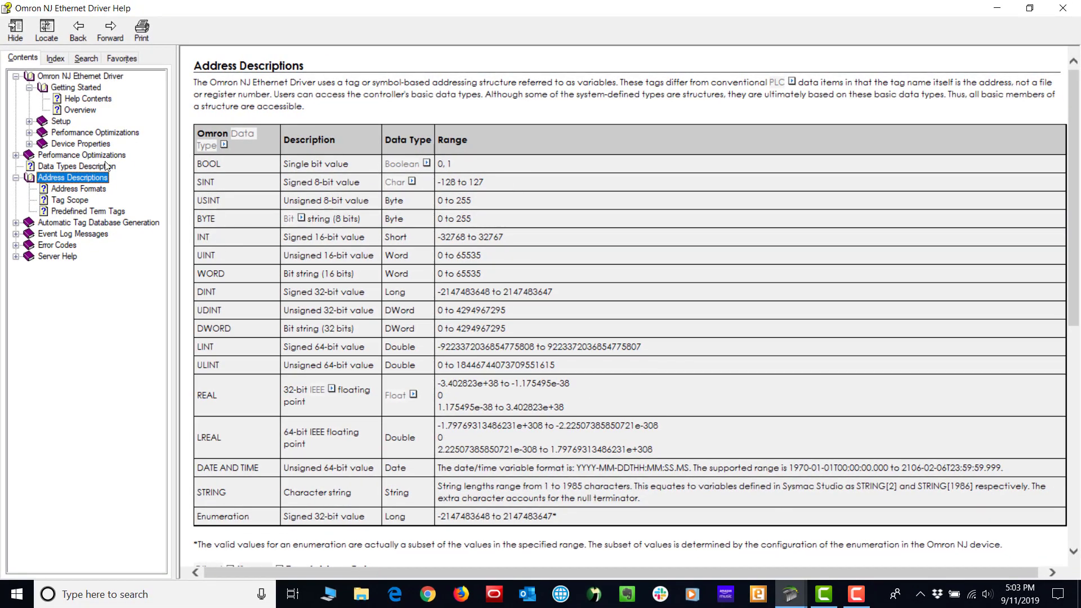
click(56, 189)
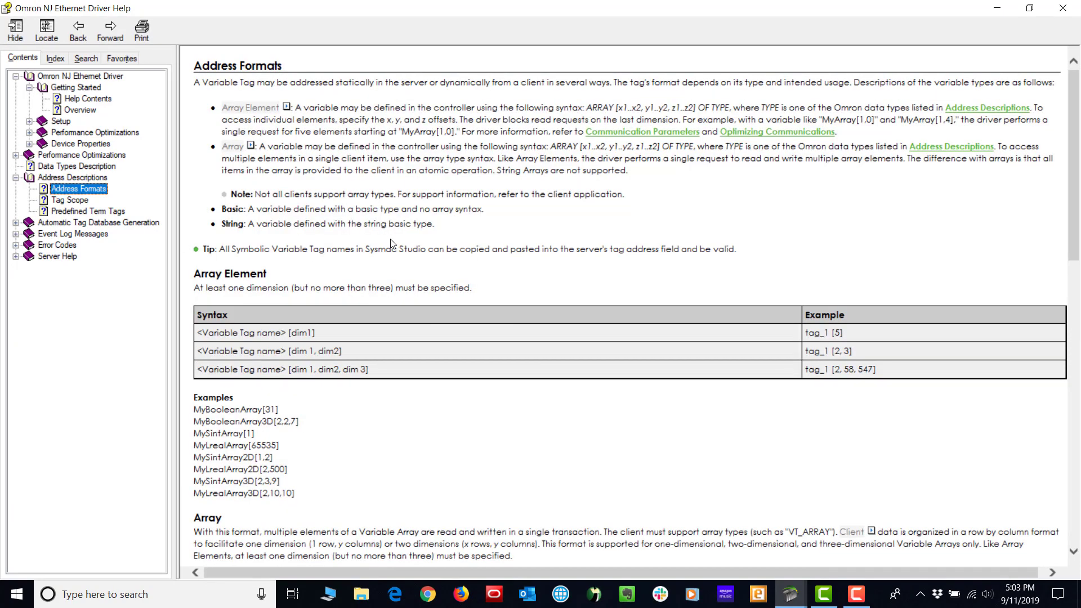